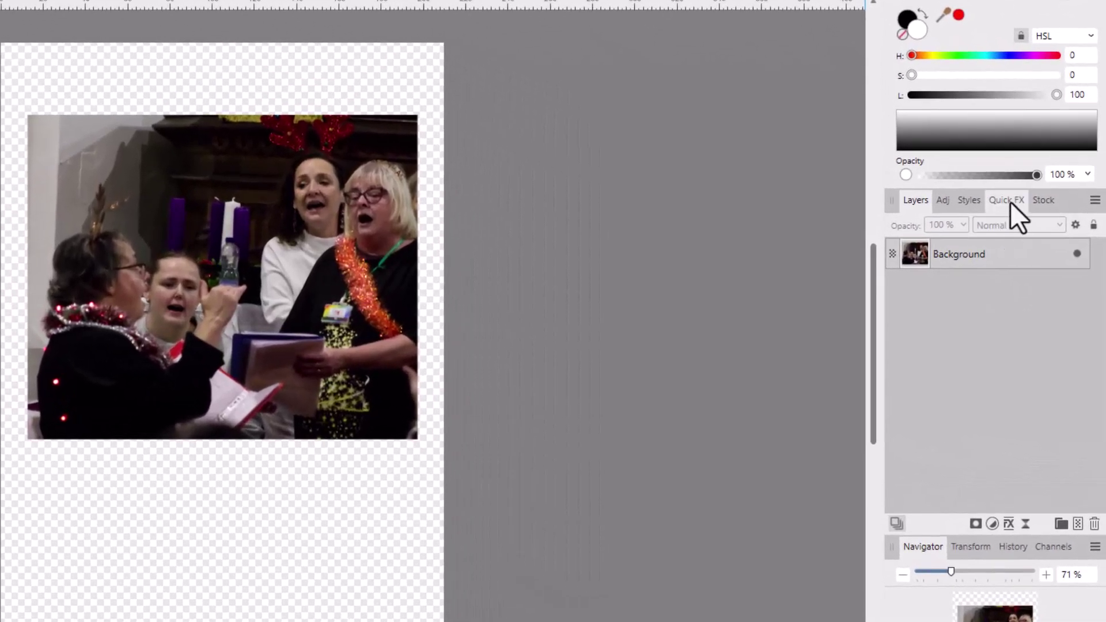
Step: Enable Outline on the Background photo layer in Quick FX and open its Layer Effects settings
click(1010, 202)
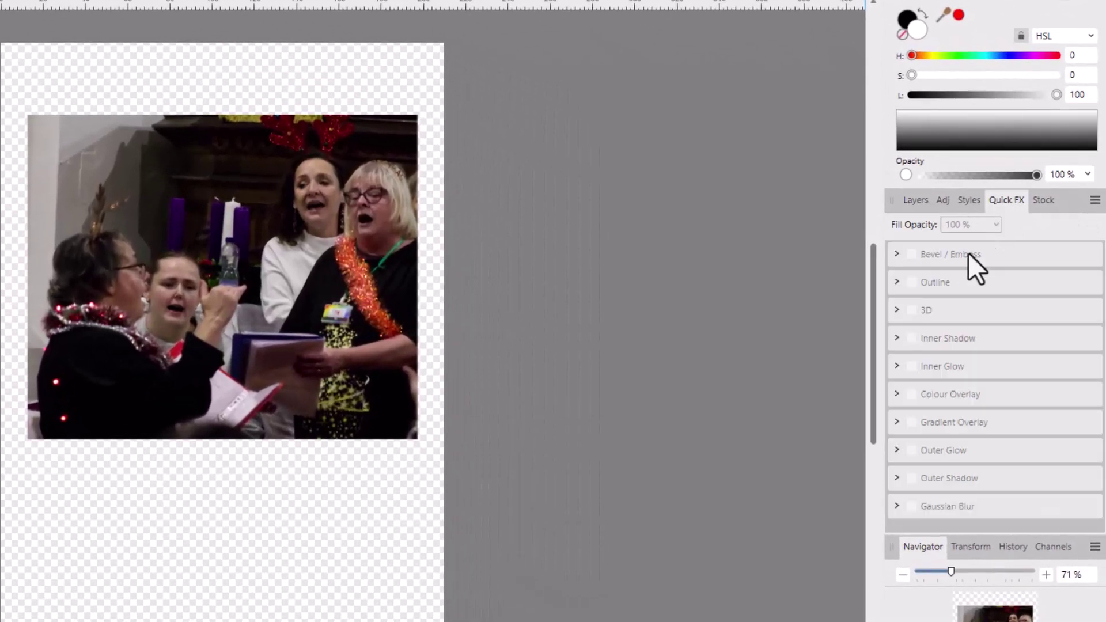
click(981, 282)
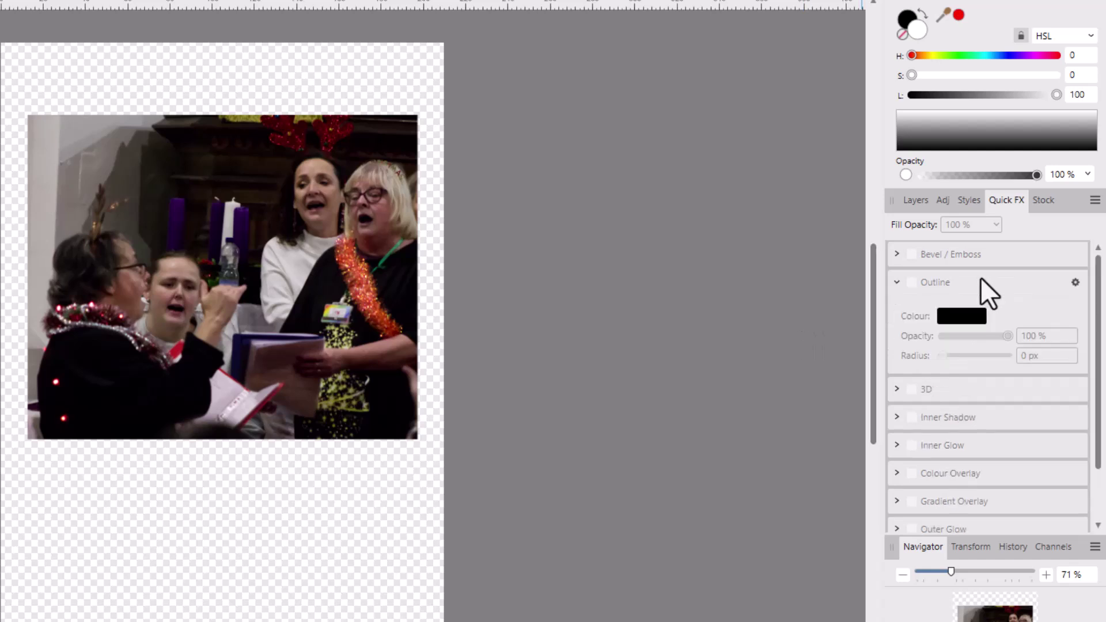
click(912, 285)
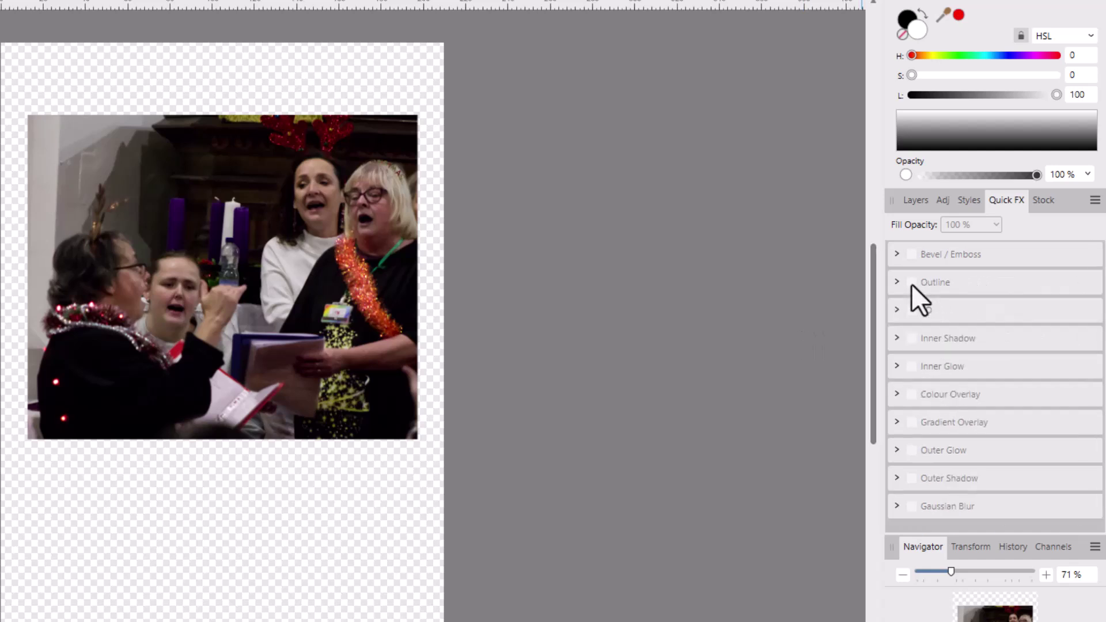
click(915, 199)
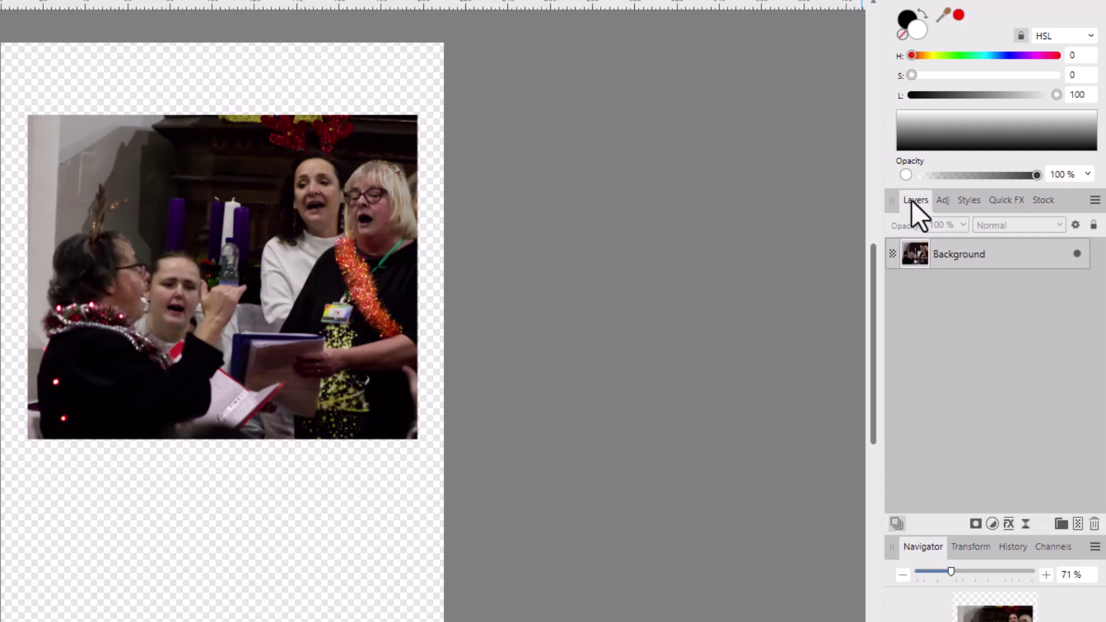
click(947, 262)
click(1007, 200)
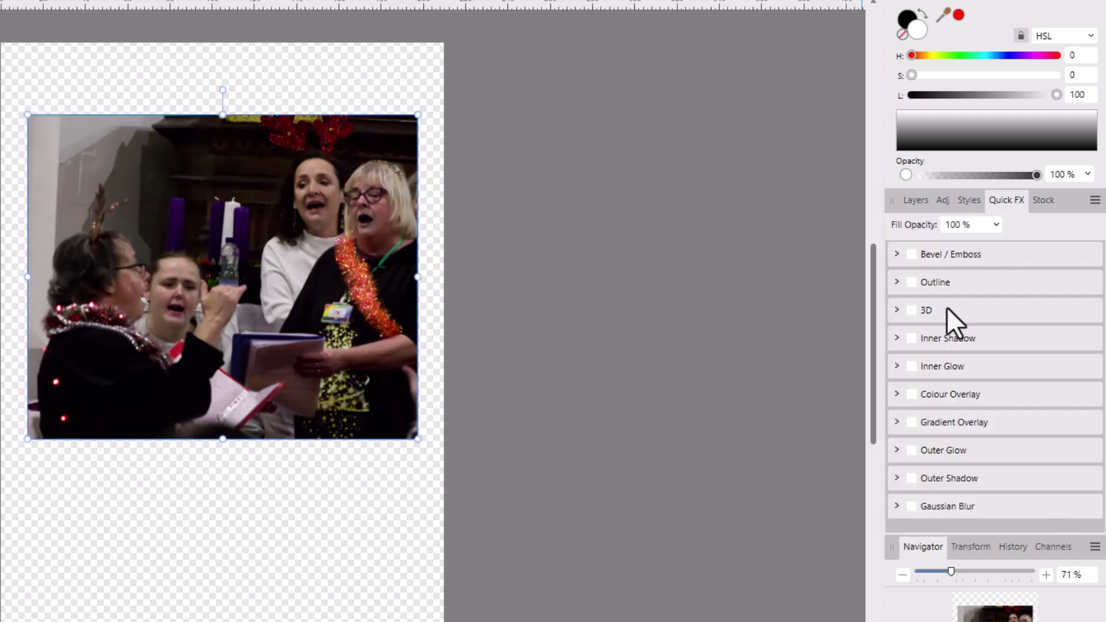
click(945, 284)
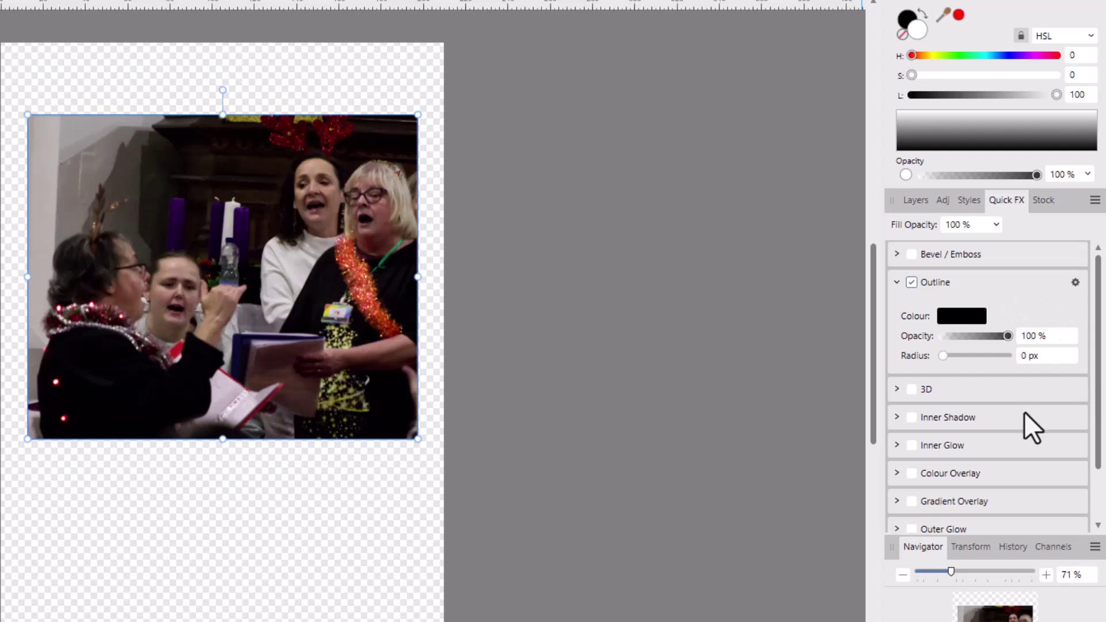
click(1075, 282)
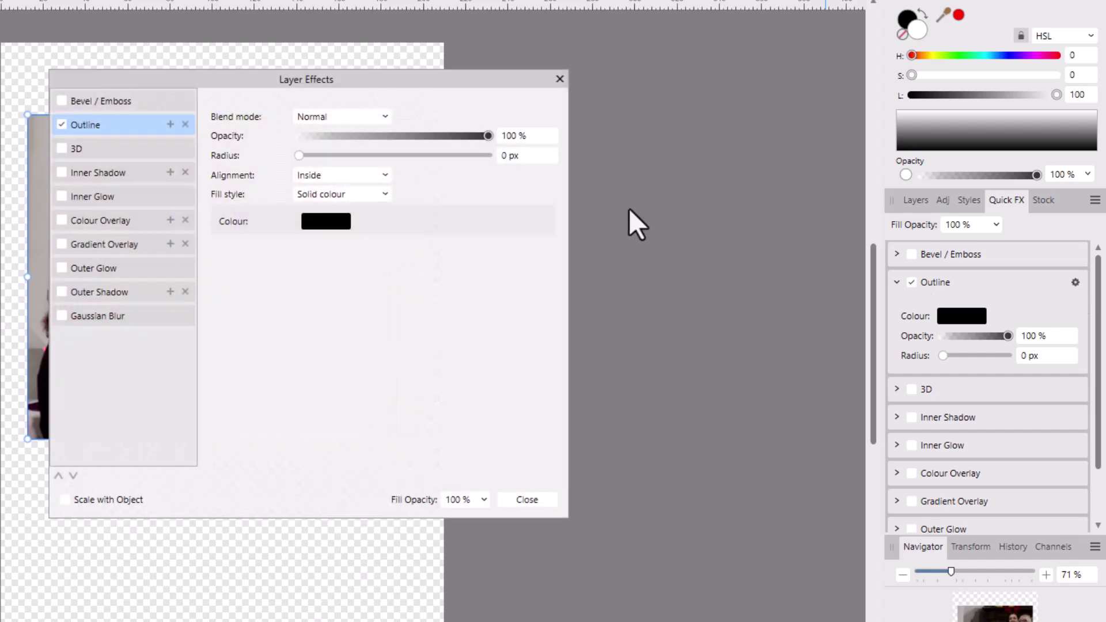
Step: Close Layer Effects, untick the Outline effect and return to the Layers list
drag(368, 83, 631, 53)
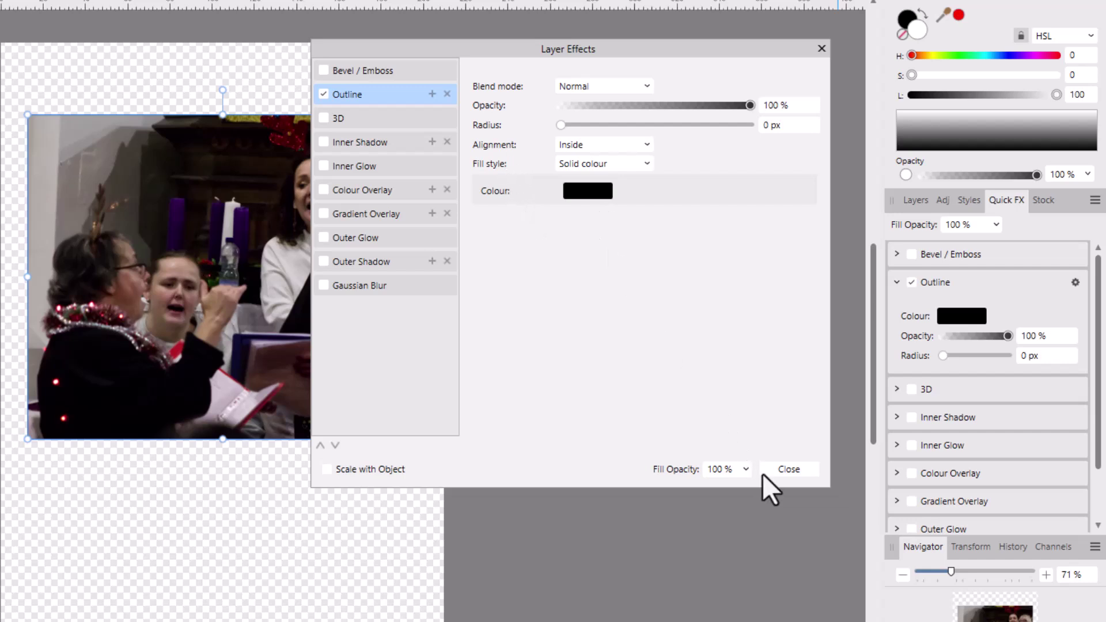
click(789, 469)
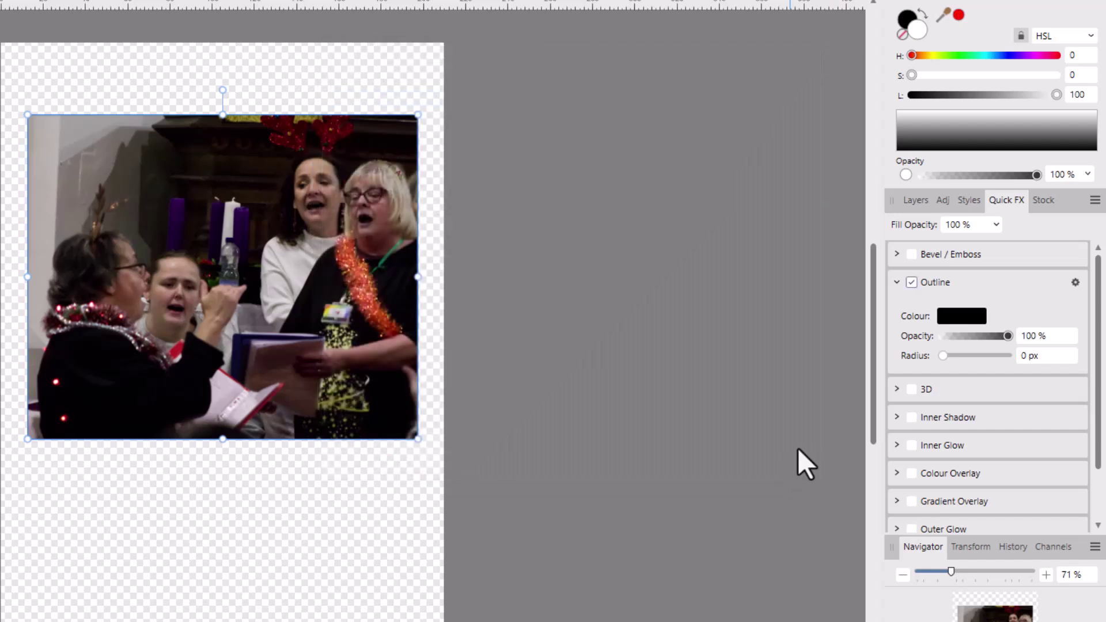
click(911, 283)
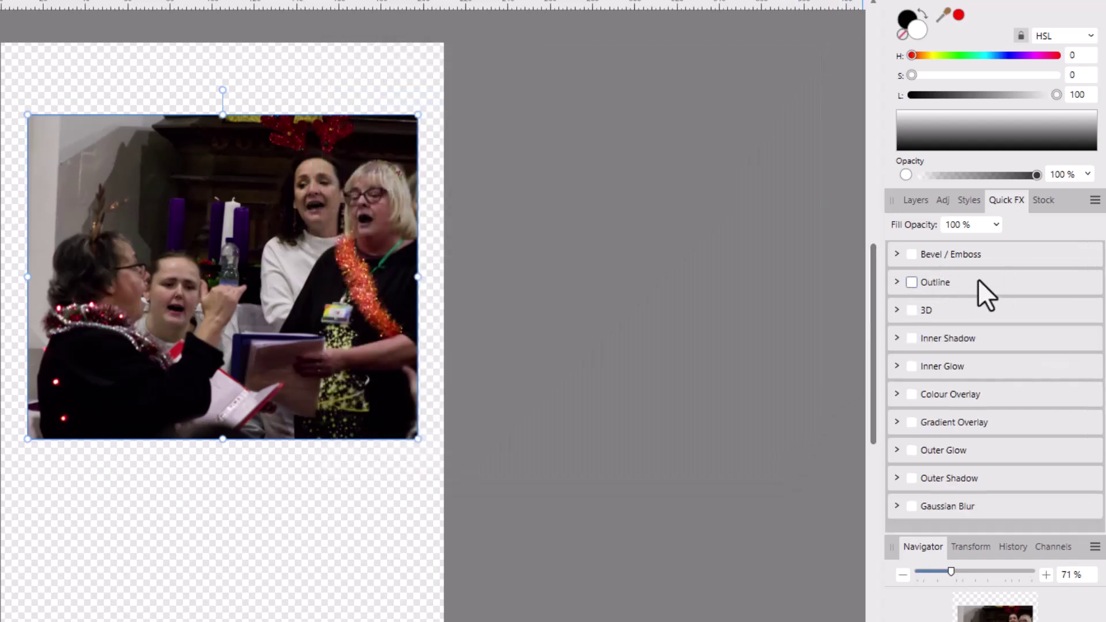
click(916, 200)
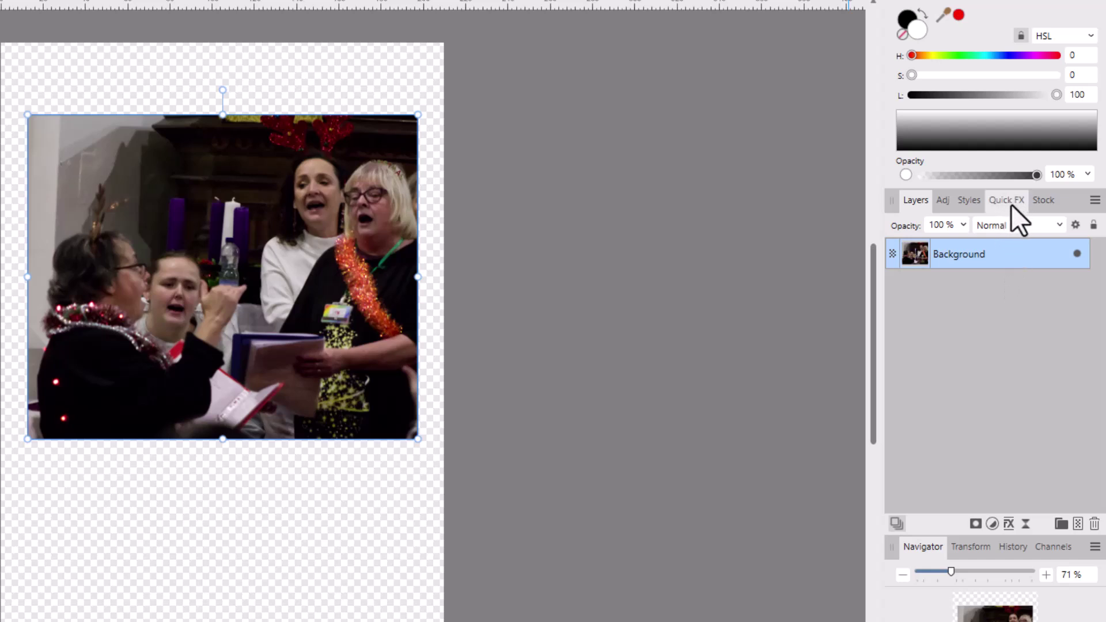
Step: Enable the Outline effect in the photo layer's Layer Effects and show its settings
click(1008, 523)
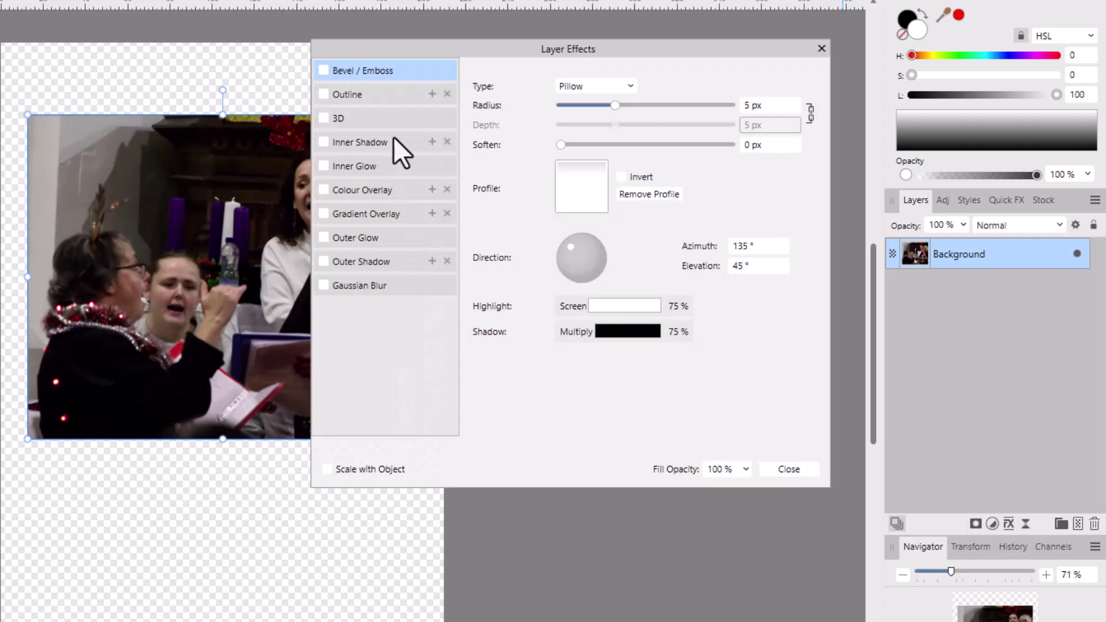
click(323, 94)
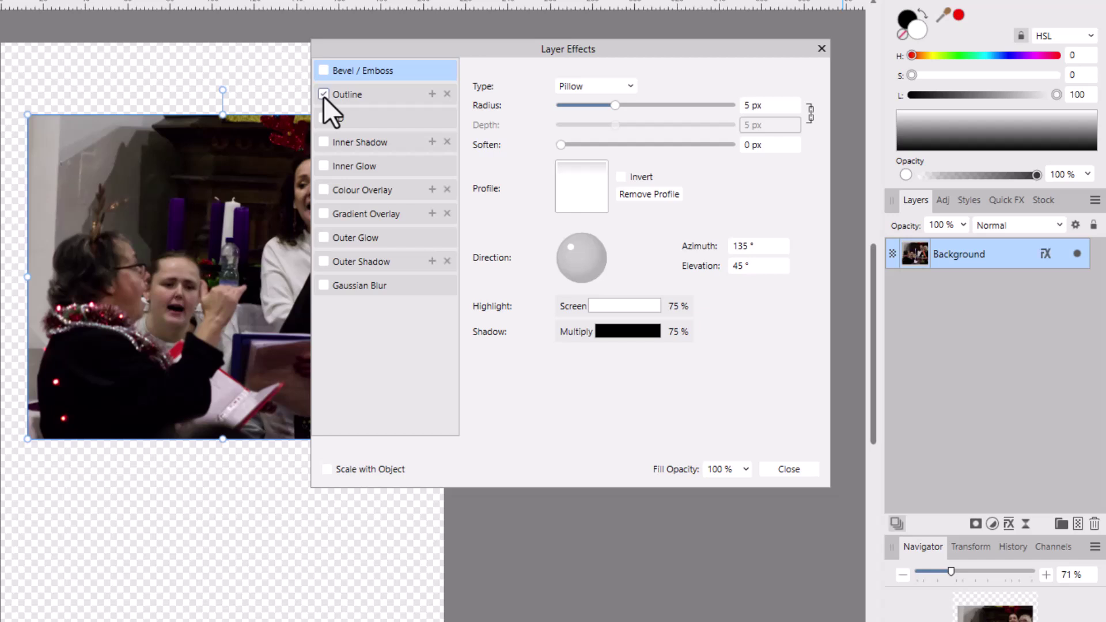
click(360, 95)
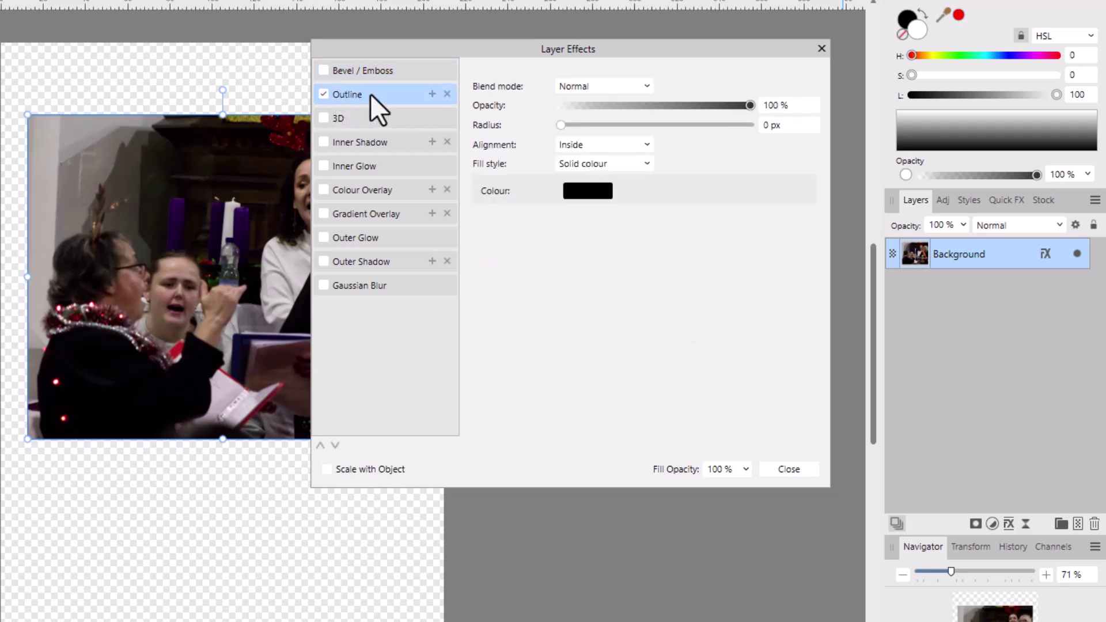
drag(466, 51, 516, 50)
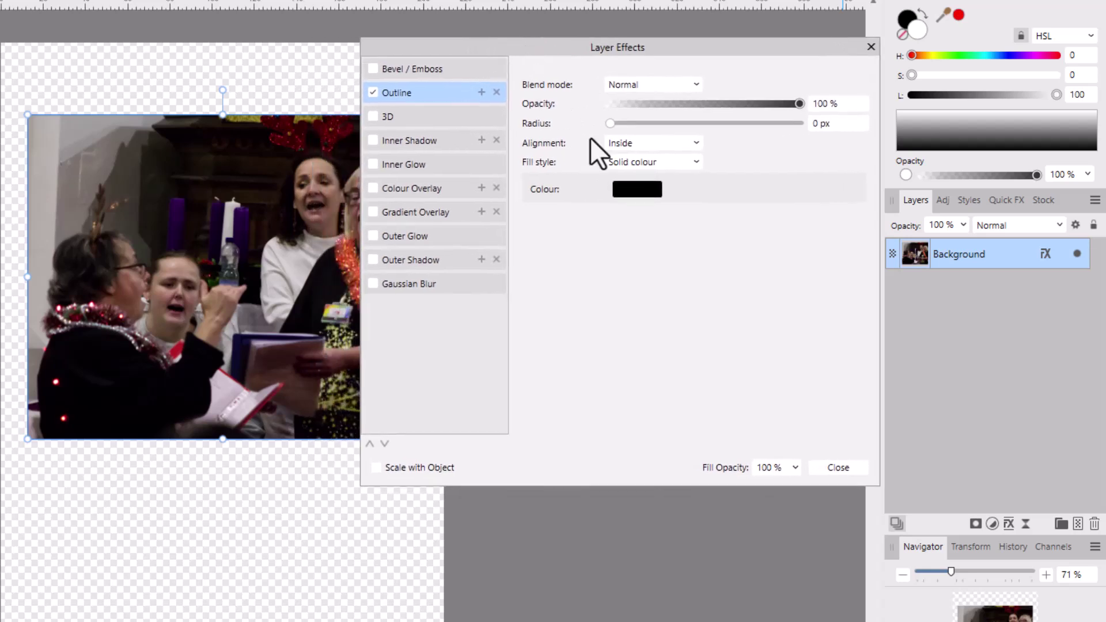
Step: Set the Outline alignment to Outside with a 58.1 px radius
drag(610, 124, 711, 115)
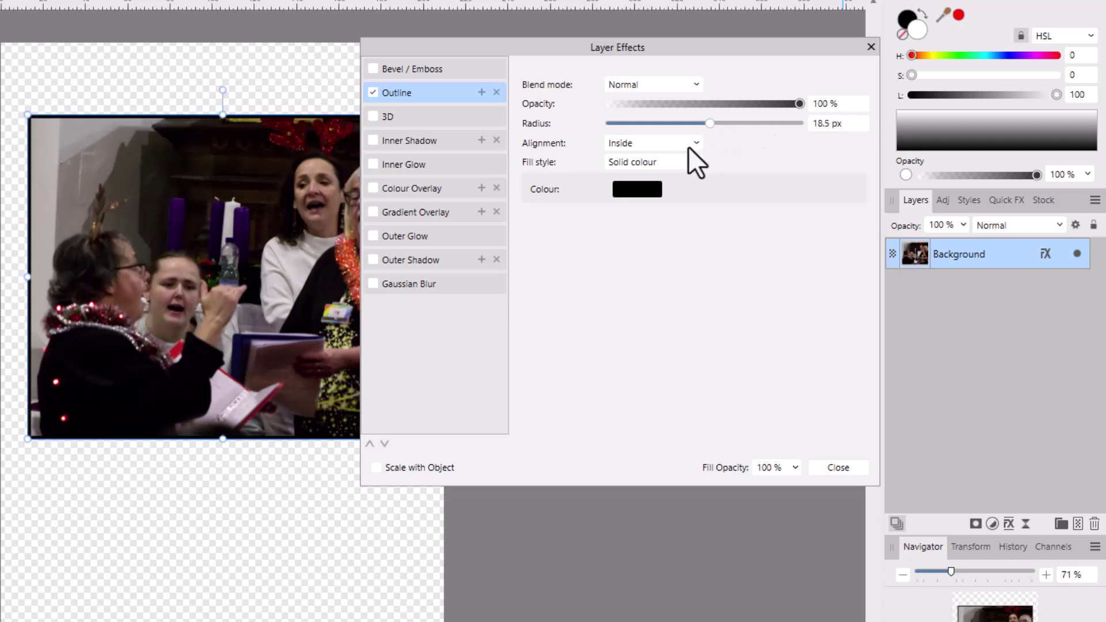
click(697, 144)
click(642, 163)
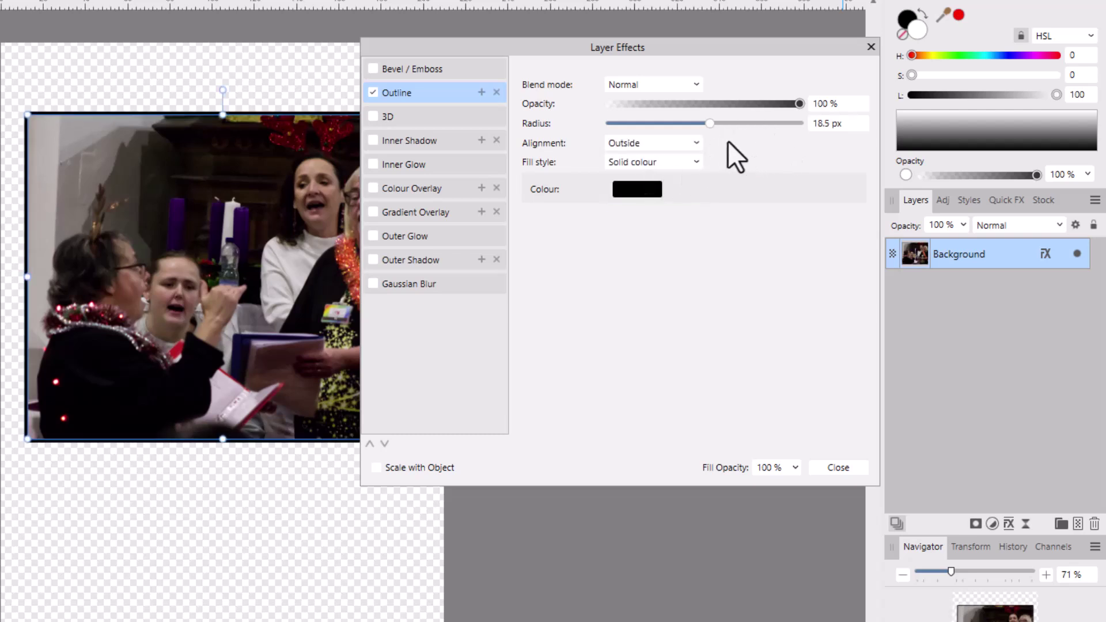
drag(710, 124, 772, 124)
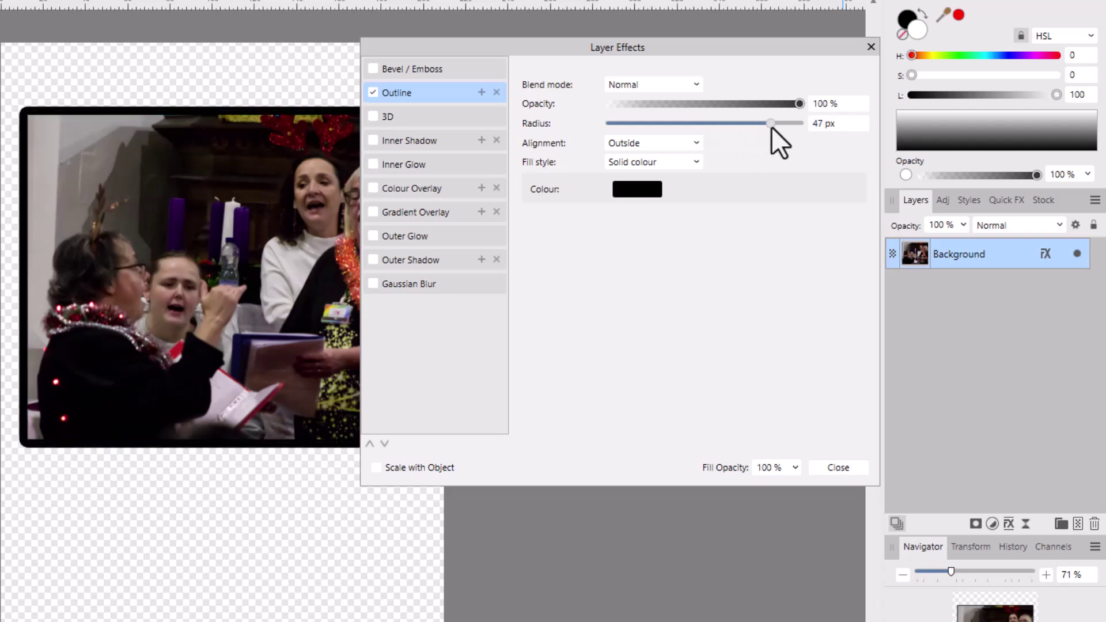
drag(758, 46, 794, 46)
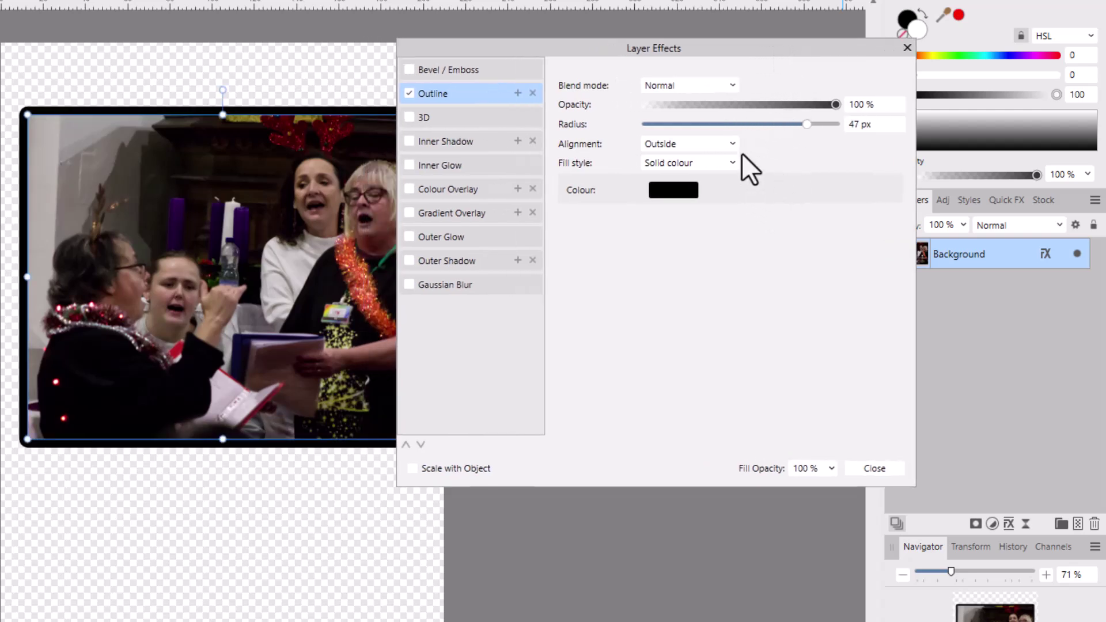
drag(808, 127, 817, 125)
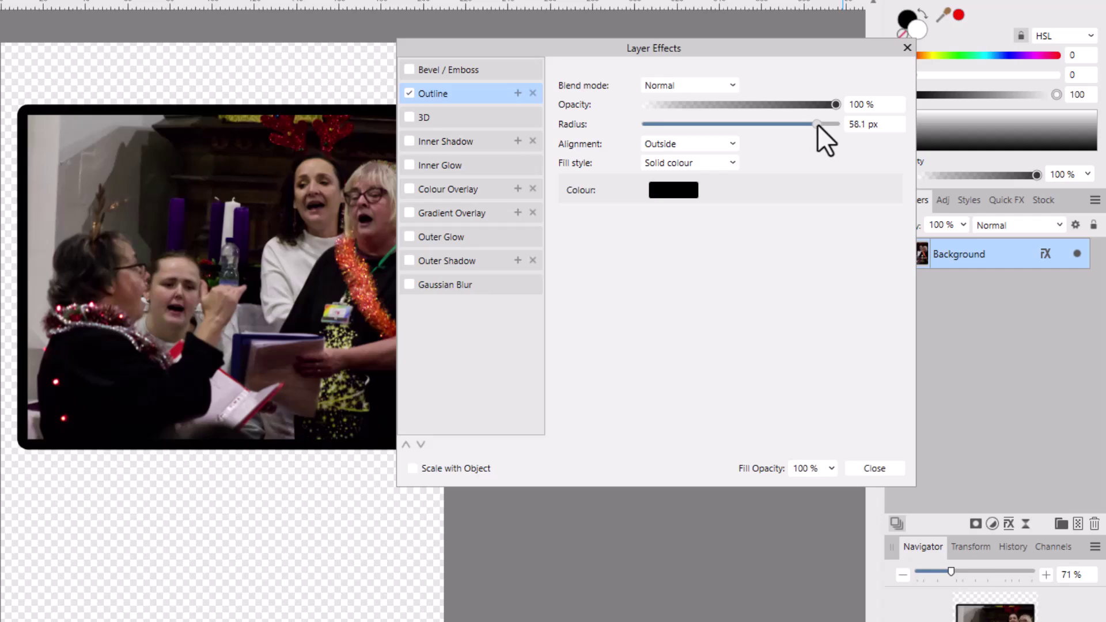
scroll(86, 130, up, 2)
scroll(163, 175, up, 2)
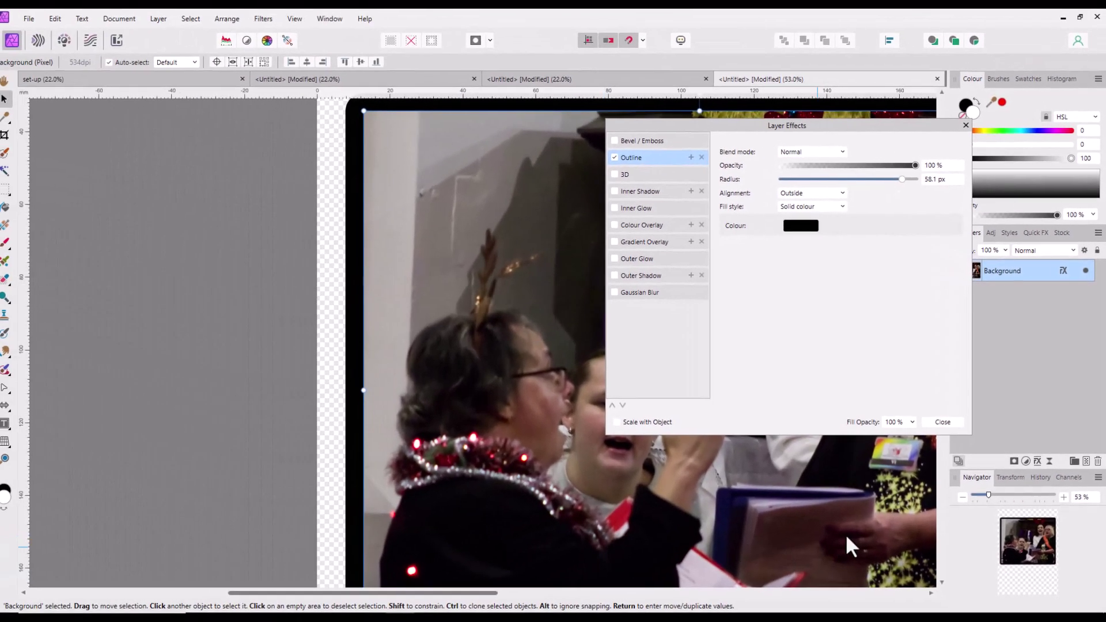
Step: Switch the black Outline to Inside alignment, reduce its radius to 35.6 px, and fit the view
drag(435, 591, 465, 591)
drag(763, 128, 29, 143)
drag(946, 254, 944, 208)
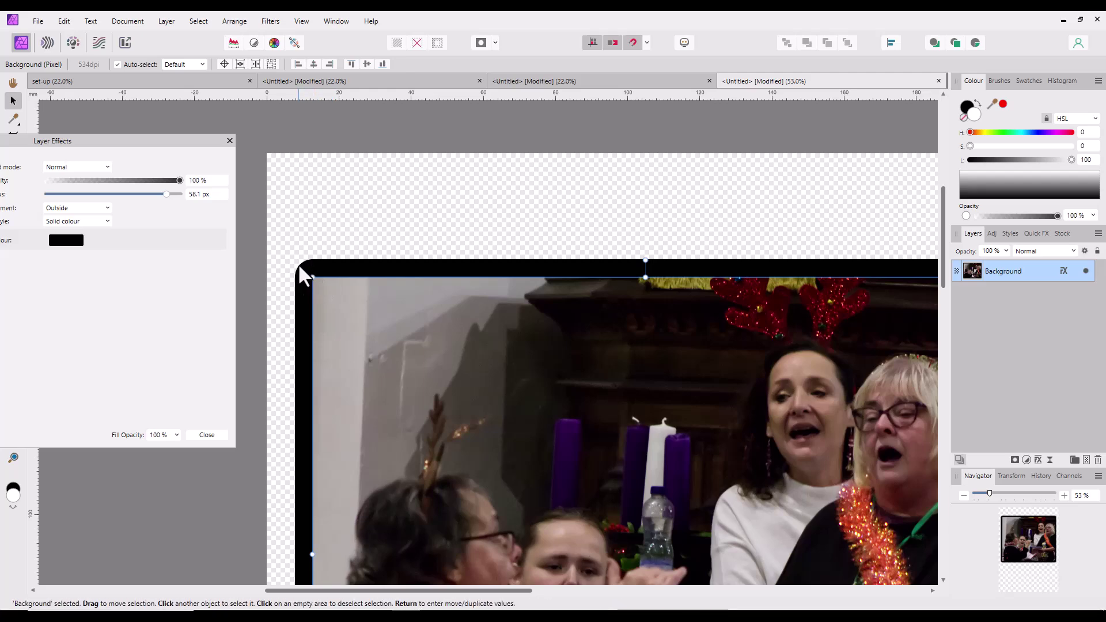
drag(149, 139, 375, 171)
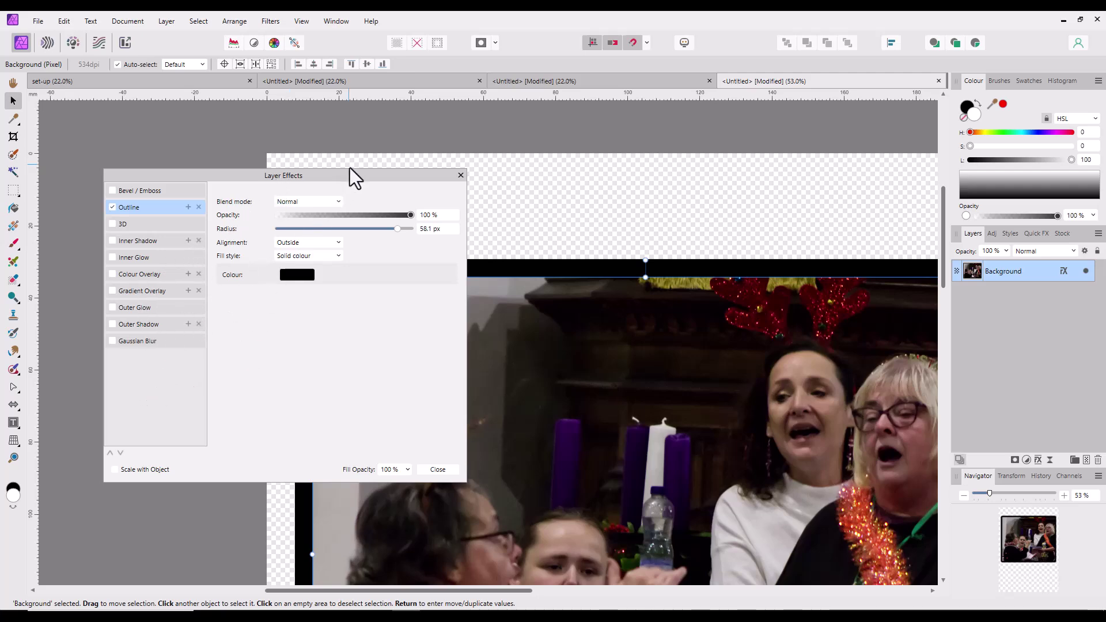
drag(348, 172, 680, 301)
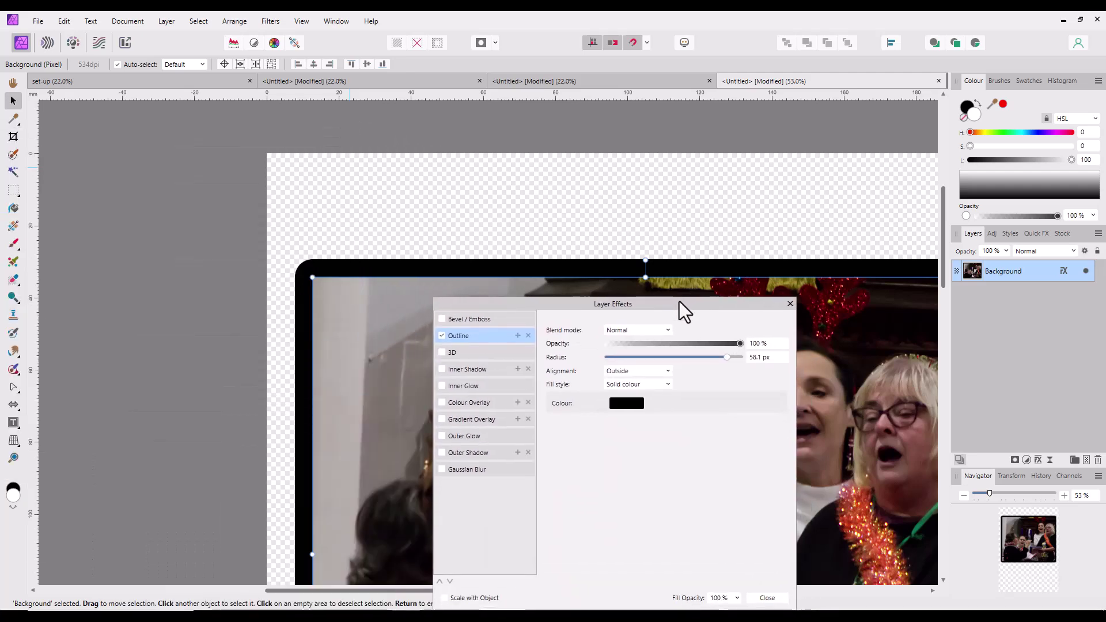
click(667, 369)
click(612, 413)
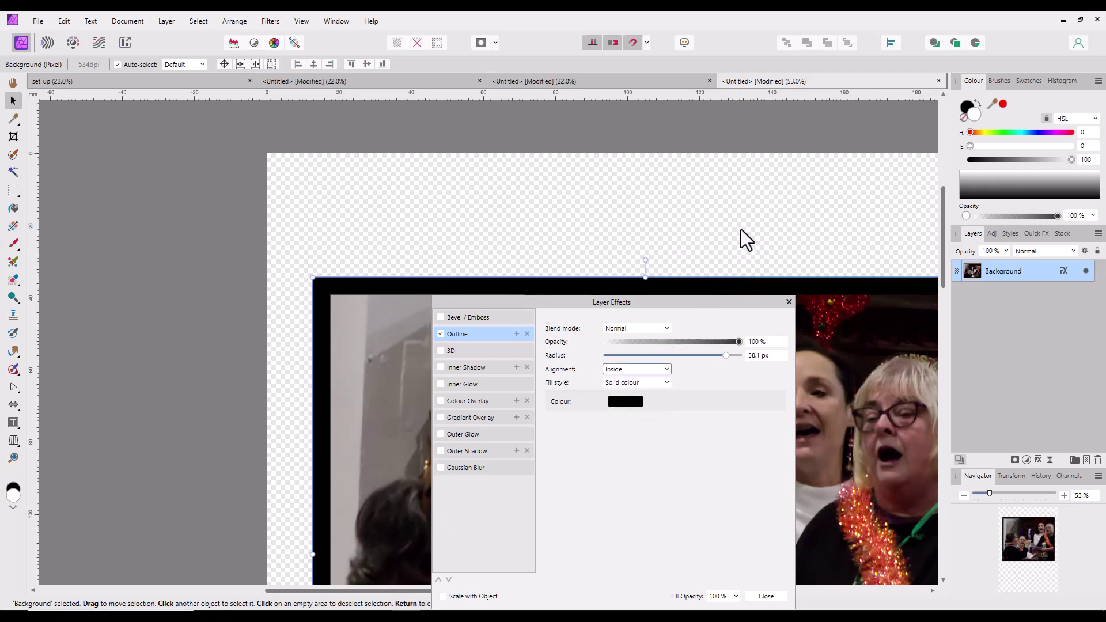
drag(717, 305, 802, 182)
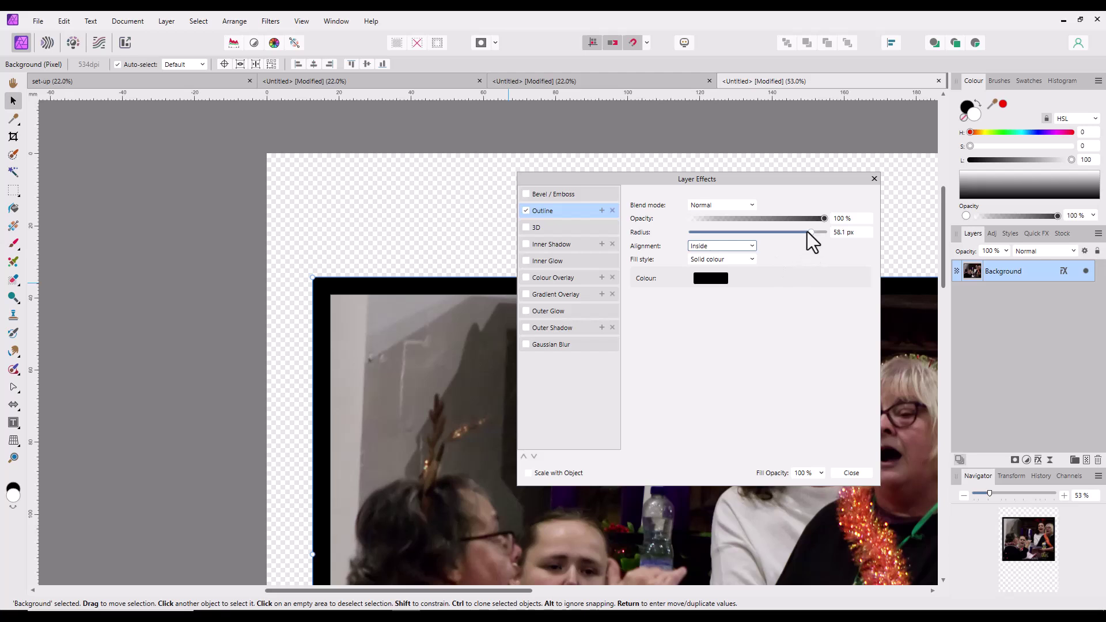
drag(812, 232, 786, 237)
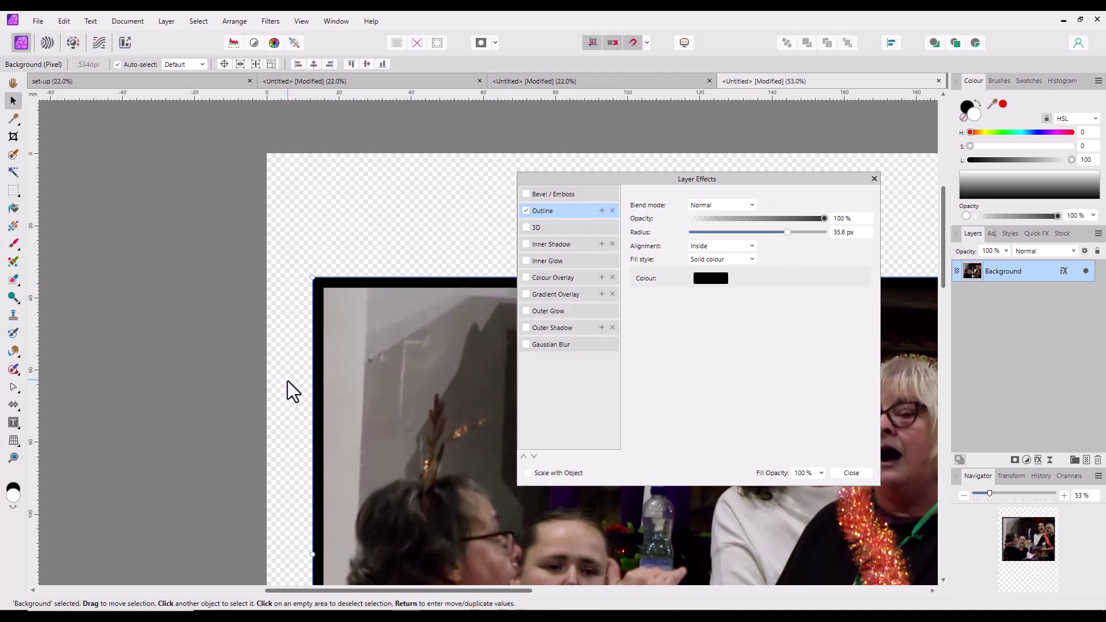
key(ctrl+0)
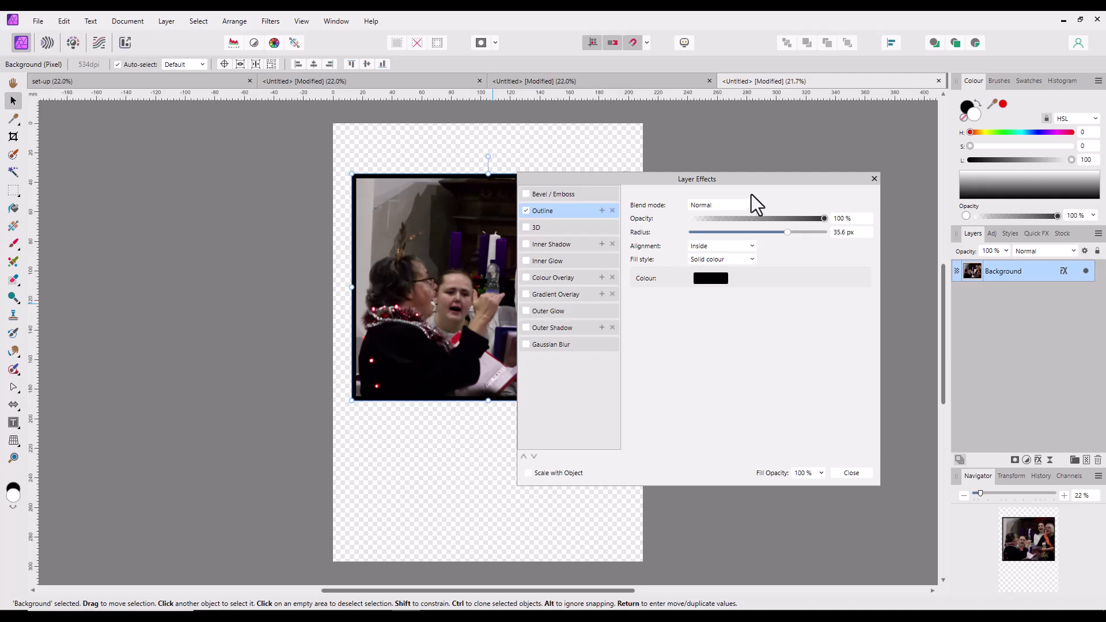
Step: Change the outline colour to bright green (7CFF00) and close Layer Effects
drag(761, 182, 887, 148)
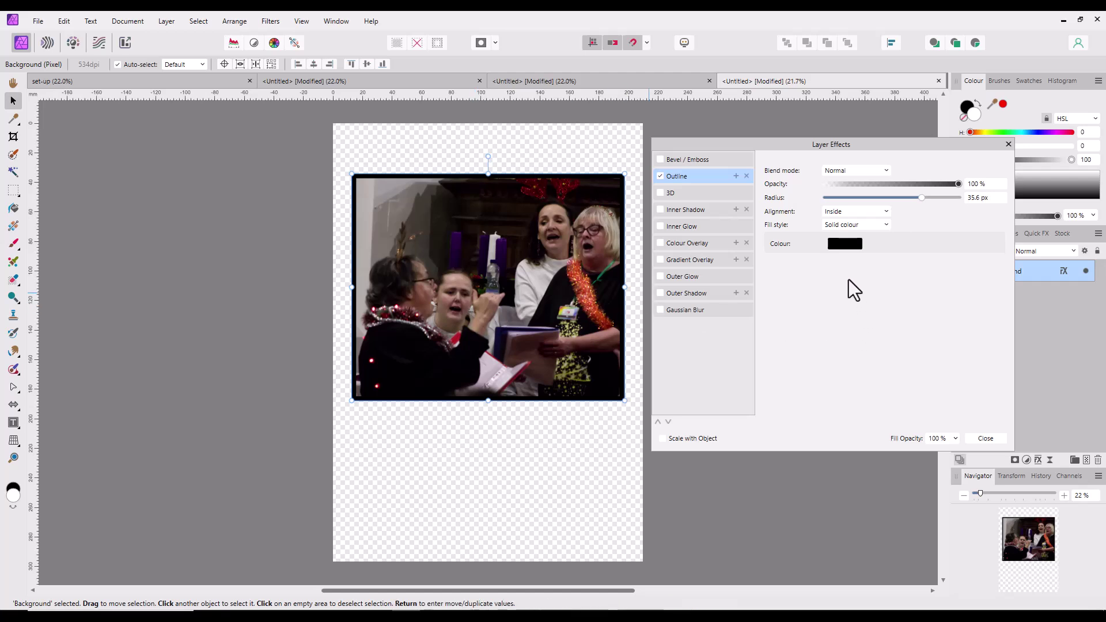
click(857, 247)
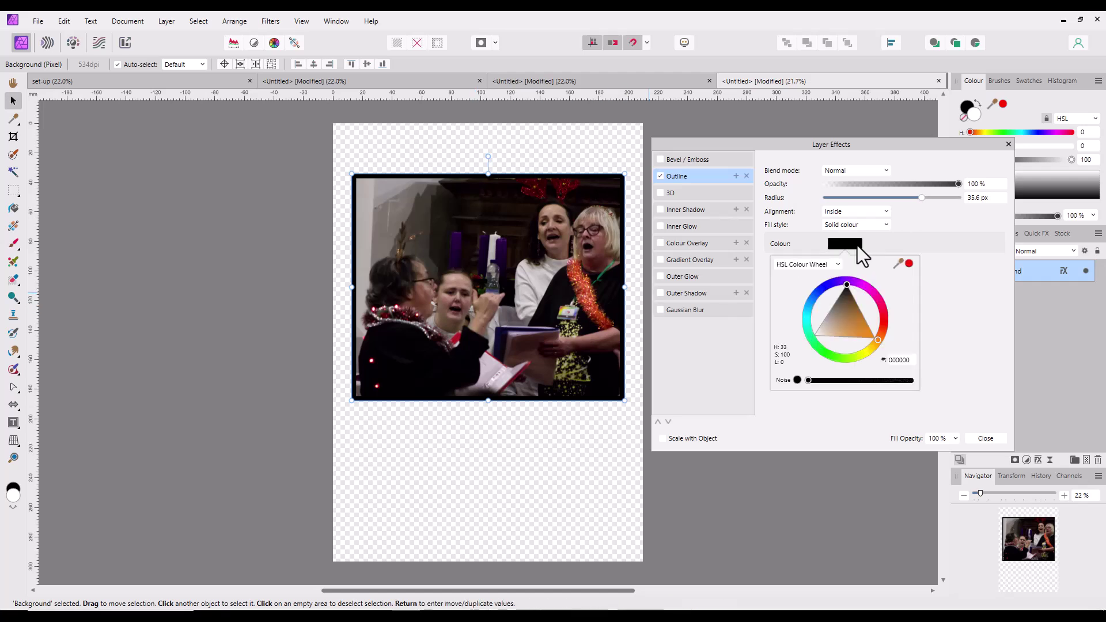
click(884, 322)
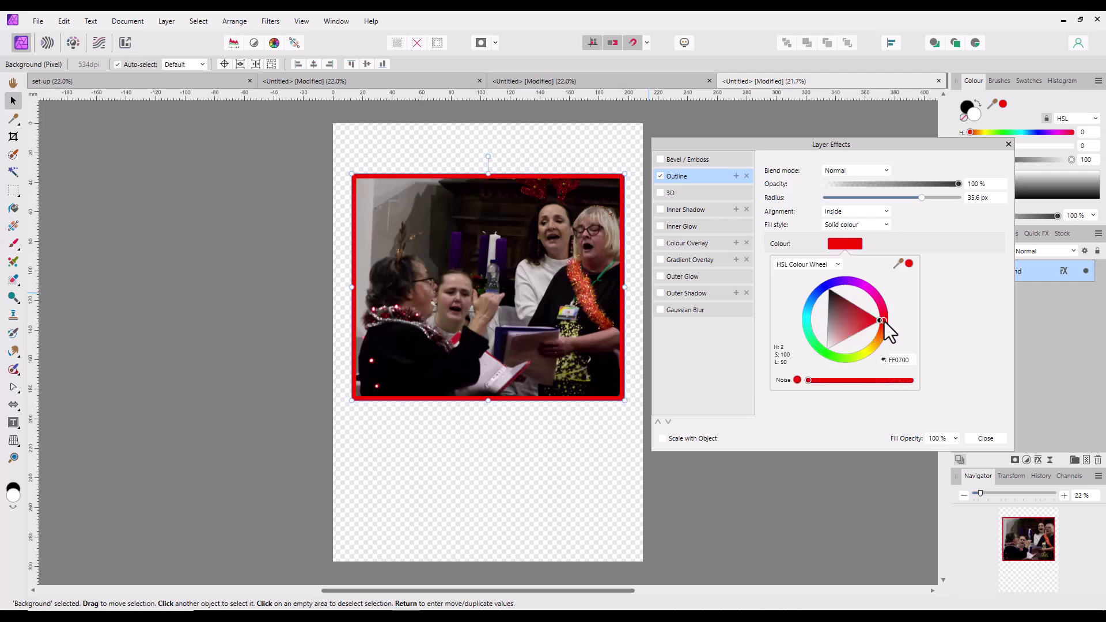
click(846, 358)
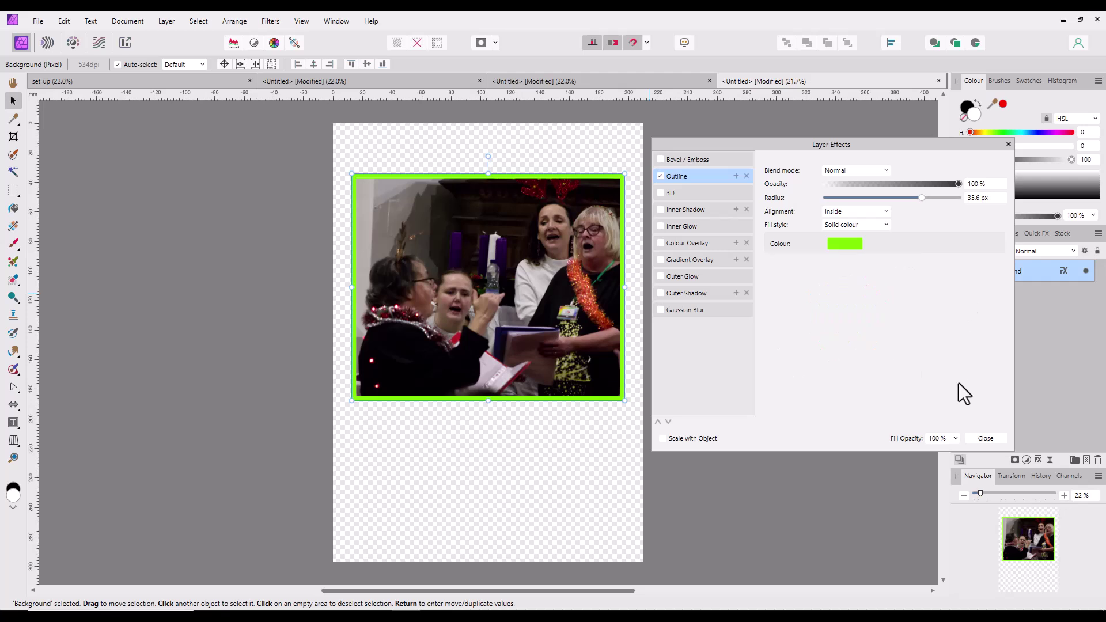
click(986, 438)
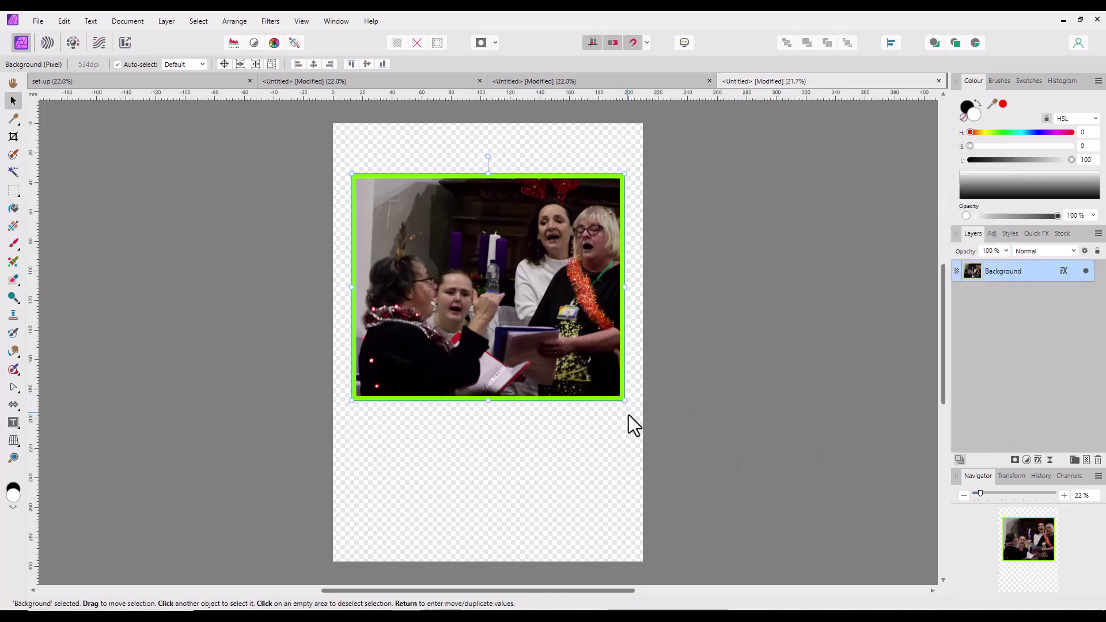
Step: Switch to the second Untitled document holding the full church choir photo
scroll(368, 196, up, 5)
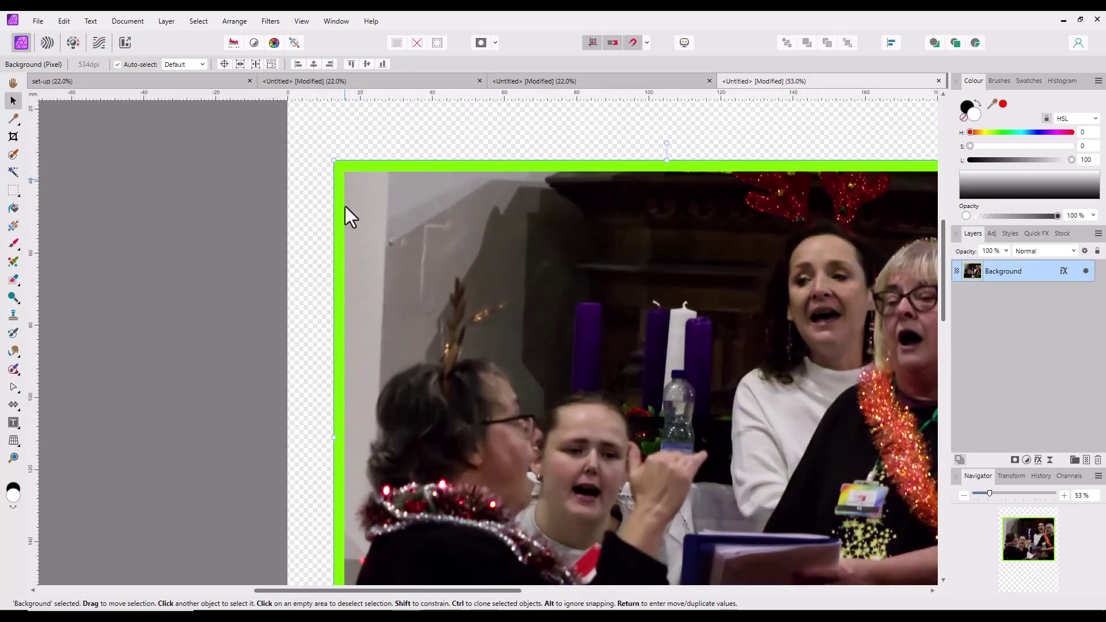
click(366, 81)
key(h)
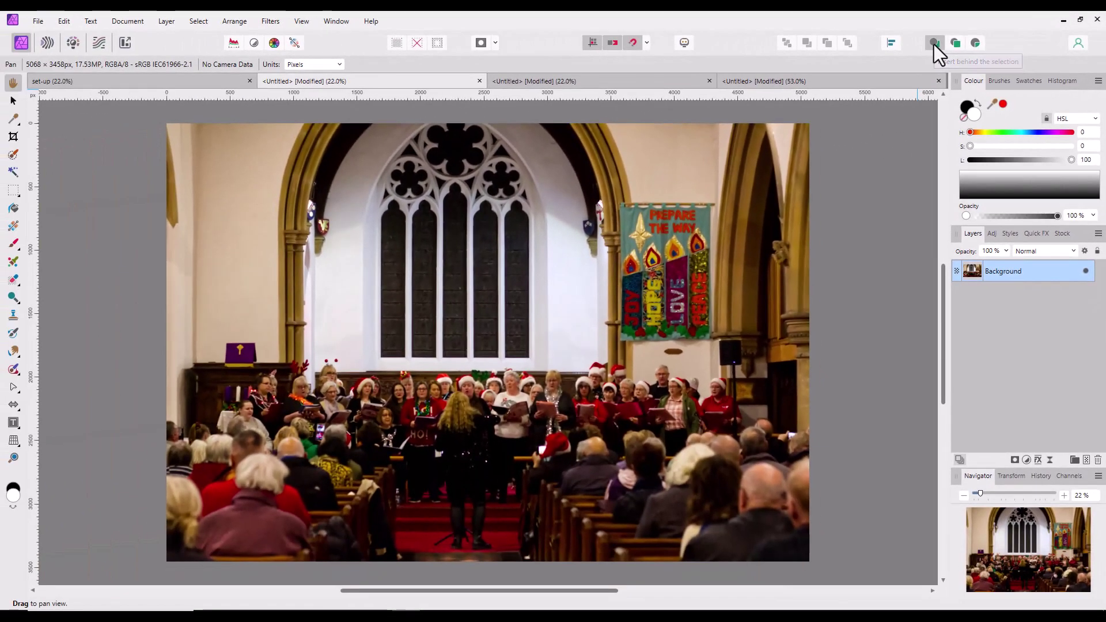
Step: Turn on Insert behind selection and add an empty pixel layer beneath the Background layer
click(935, 44)
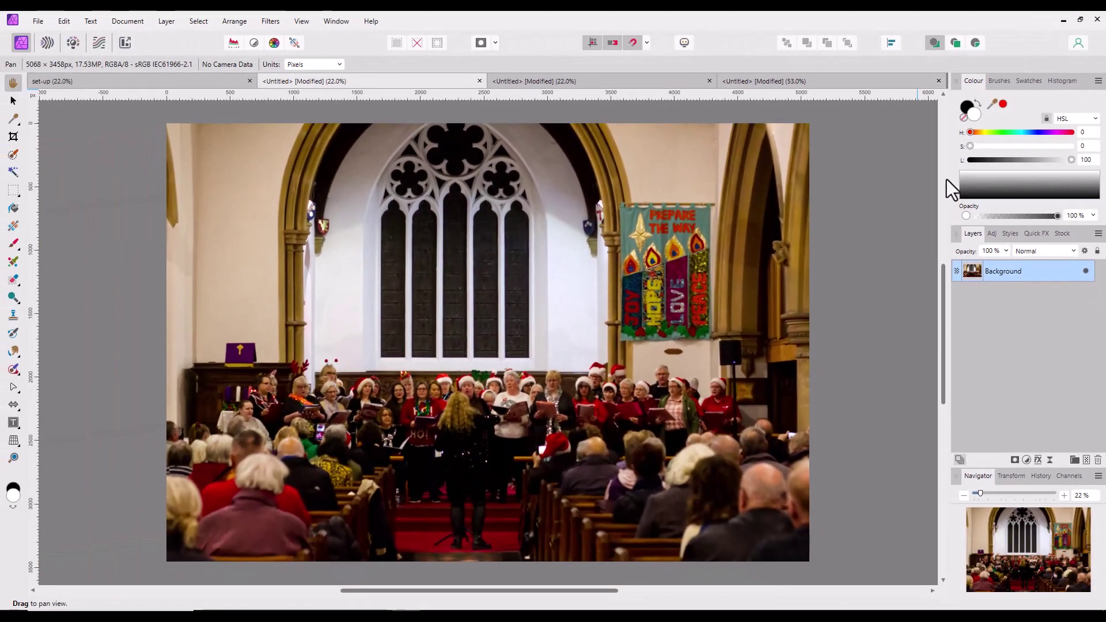
click(1087, 461)
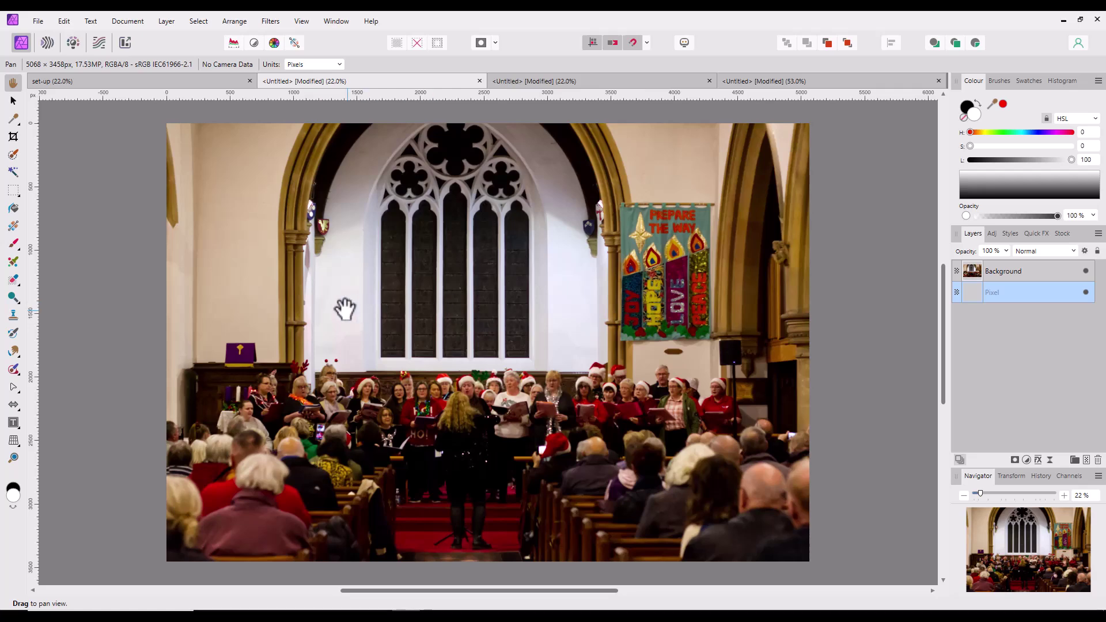
click(135, 23)
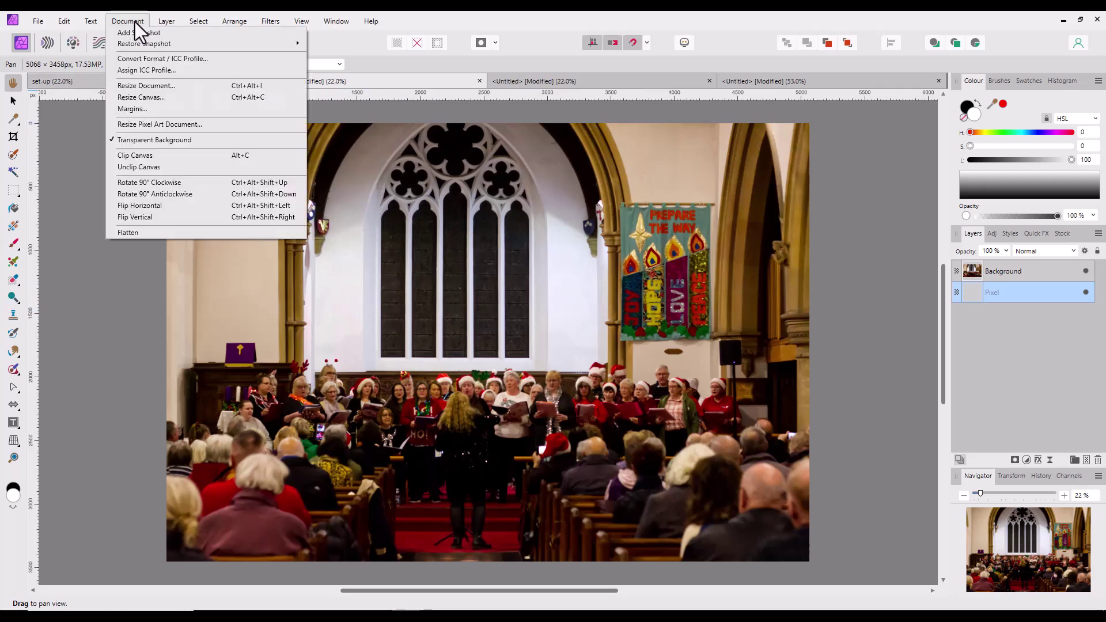
Step: Resize the canvas in millimetres to a 925 mm height
click(142, 98)
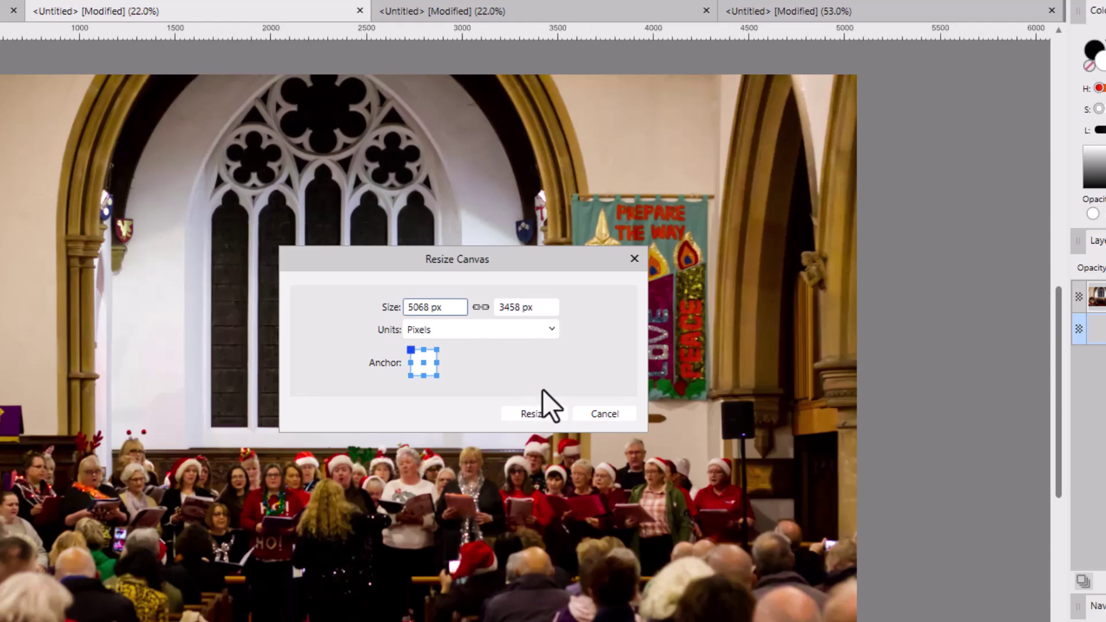
click(550, 330)
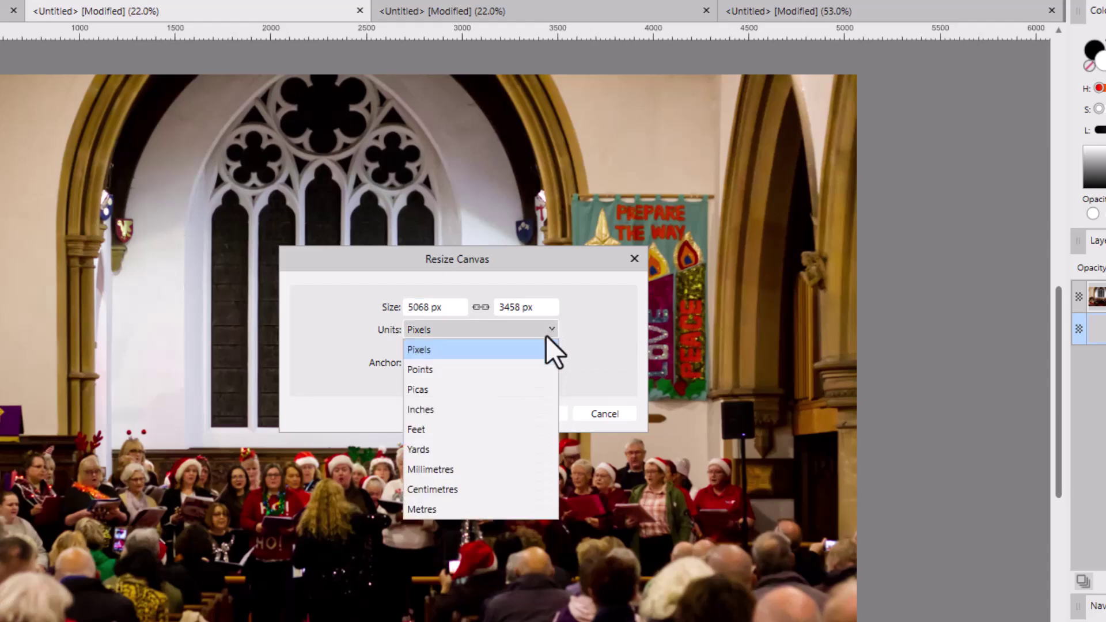
click(444, 469)
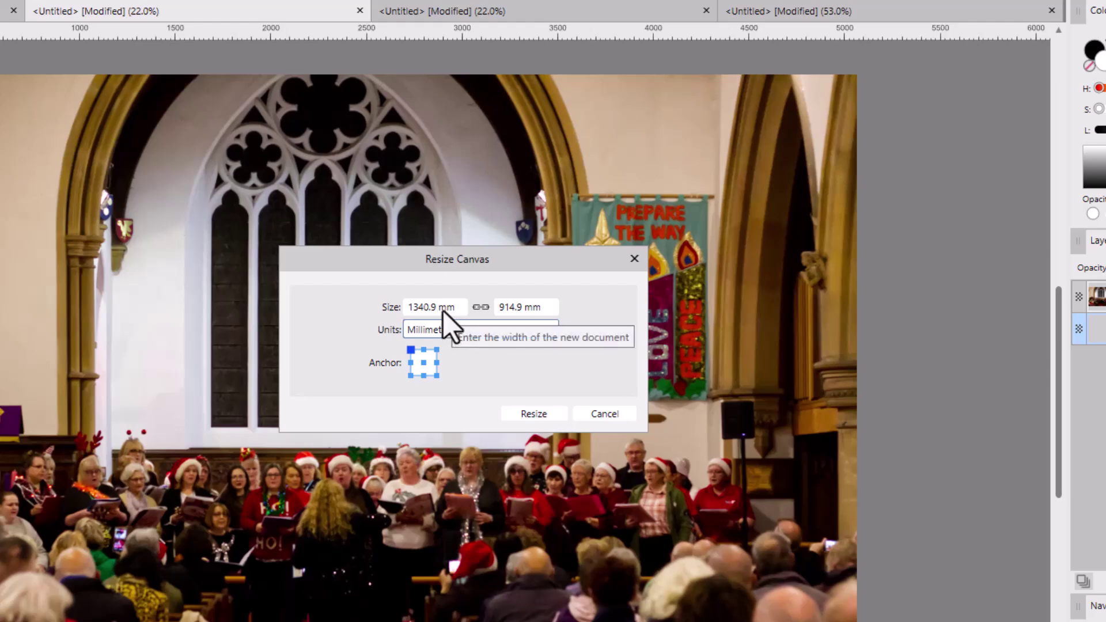
click(513, 310)
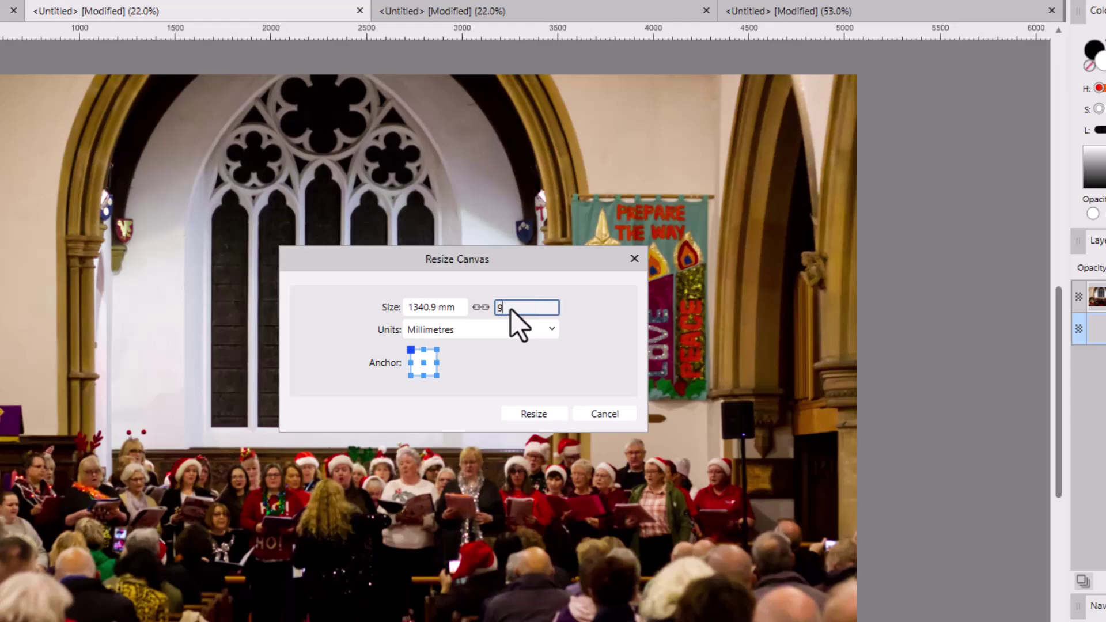
key(Tab)
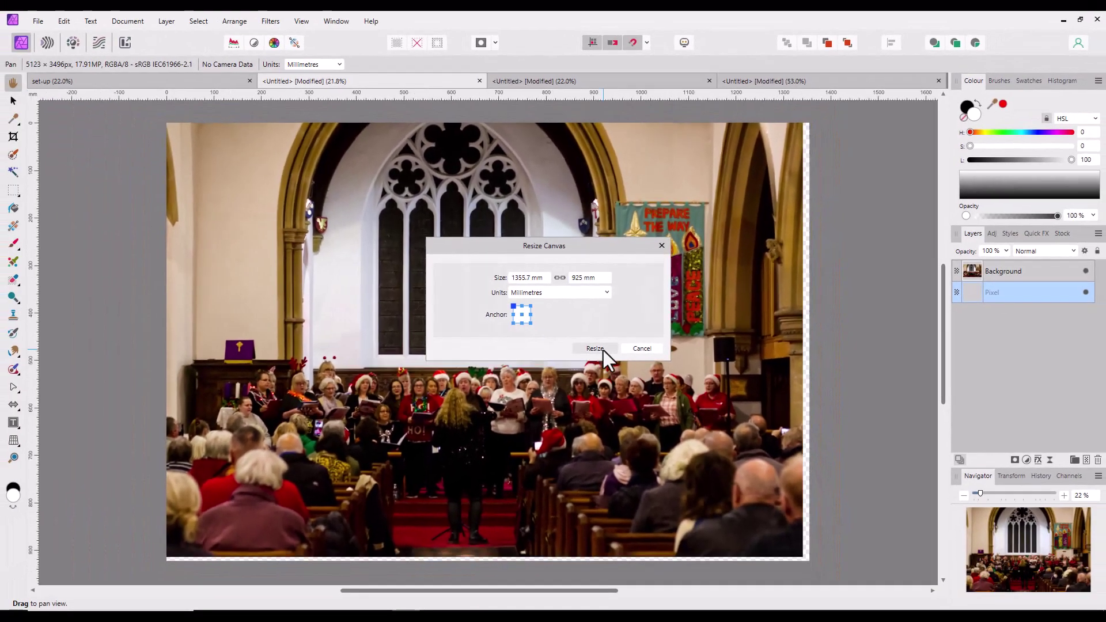
click(603, 351)
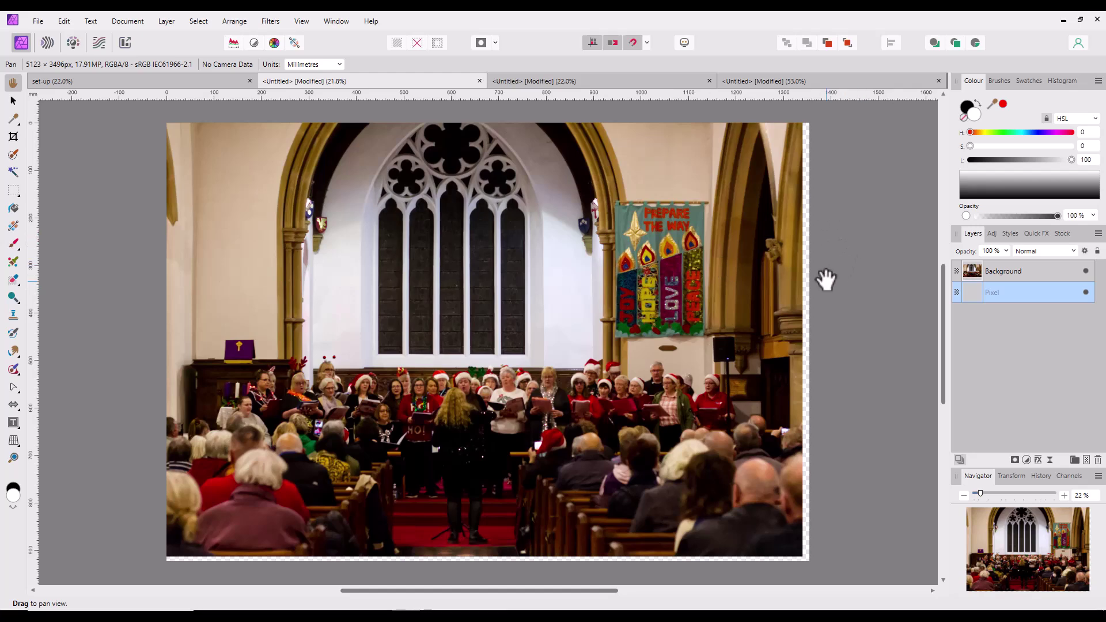
Step: Zoom out and select the church photo's Background layer on the enlarged canvas
scroll(839, 300, down, 1)
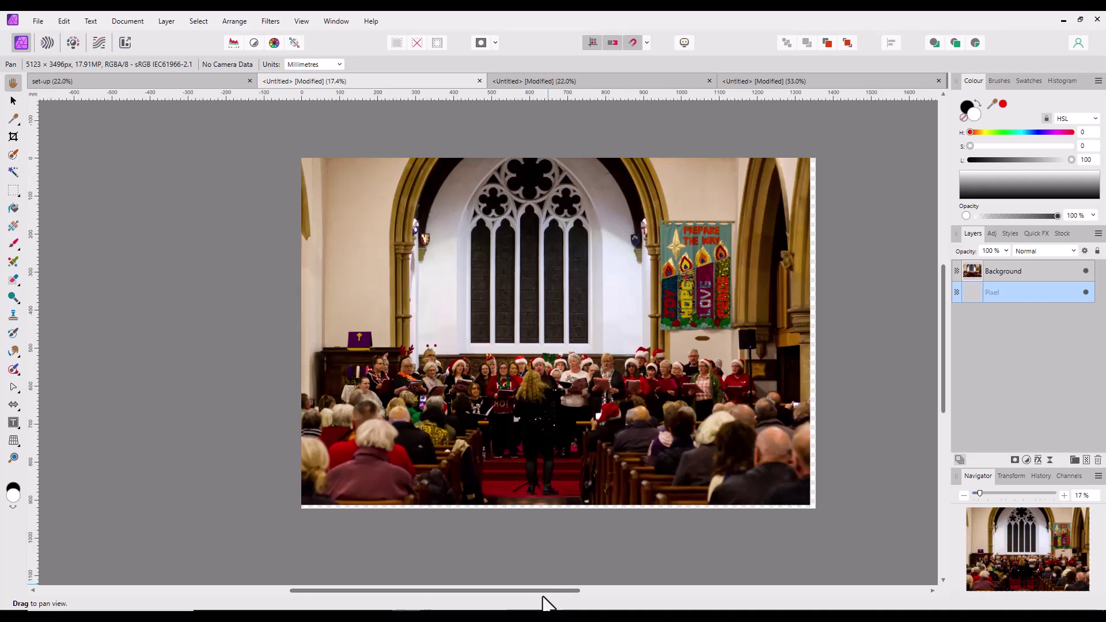
drag(549, 601, 578, 599)
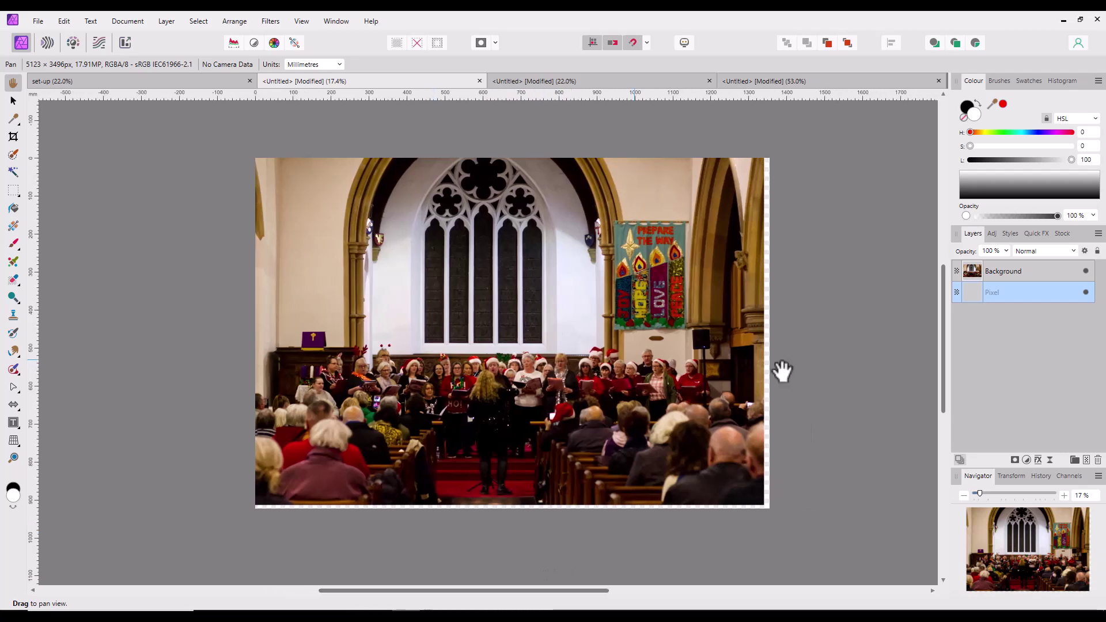
click(1037, 273)
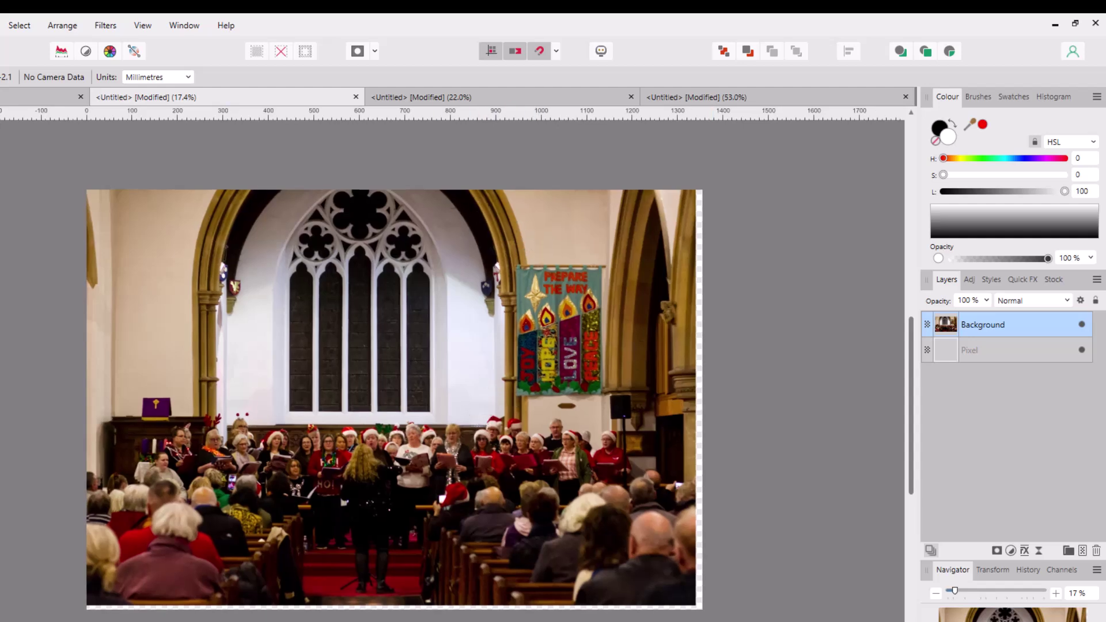
Step: Align the photo to the canvas centre horizontally and middle vertically, then deselect it
key(v)
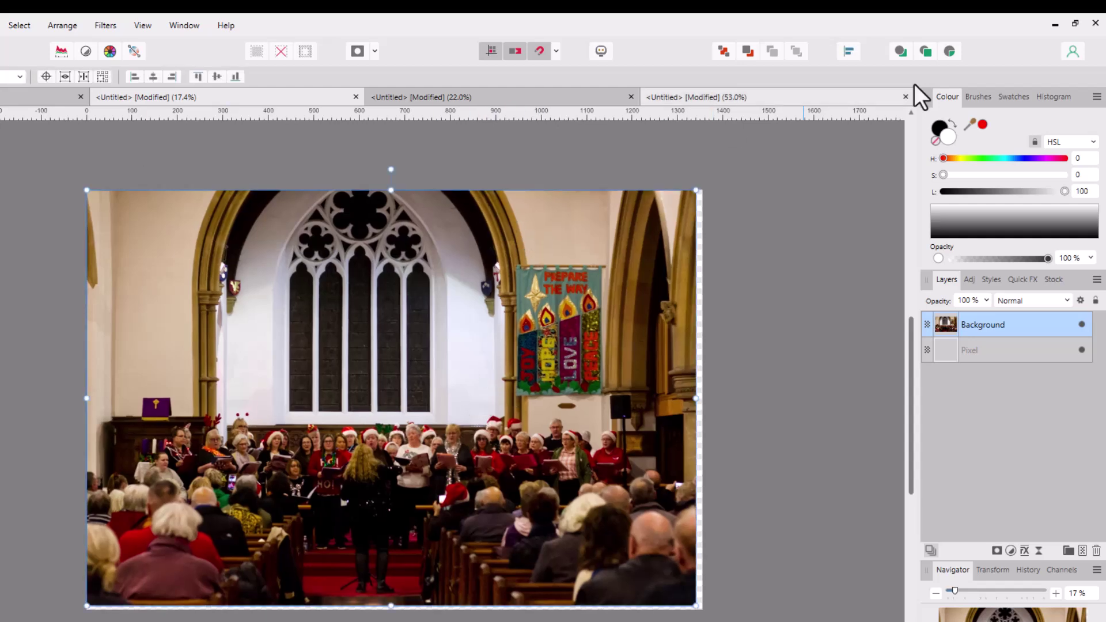
click(849, 52)
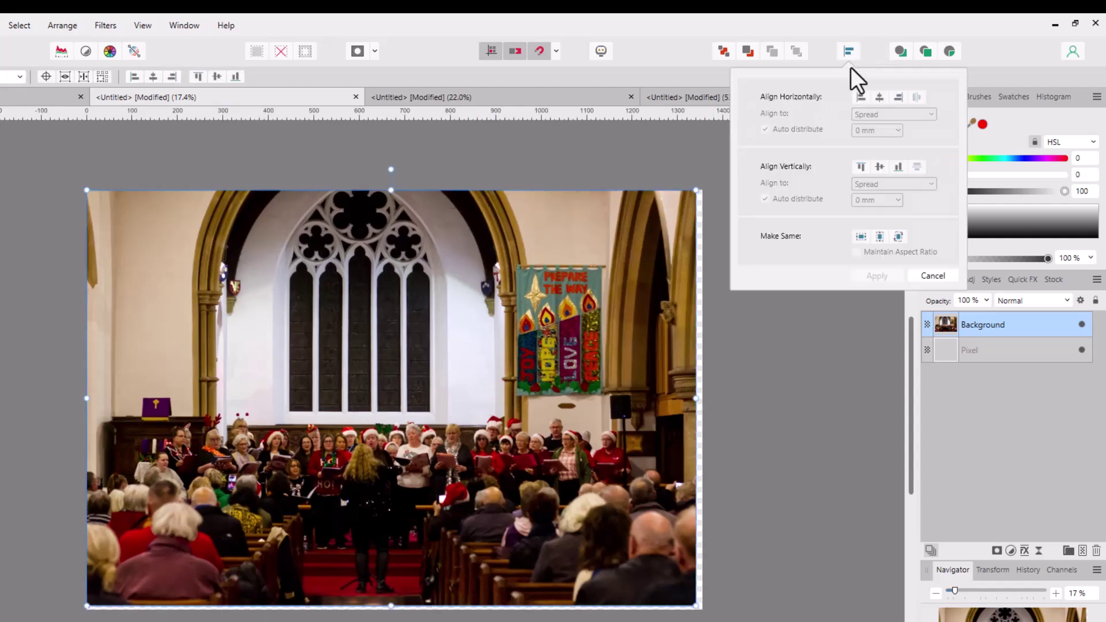
click(876, 96)
click(877, 167)
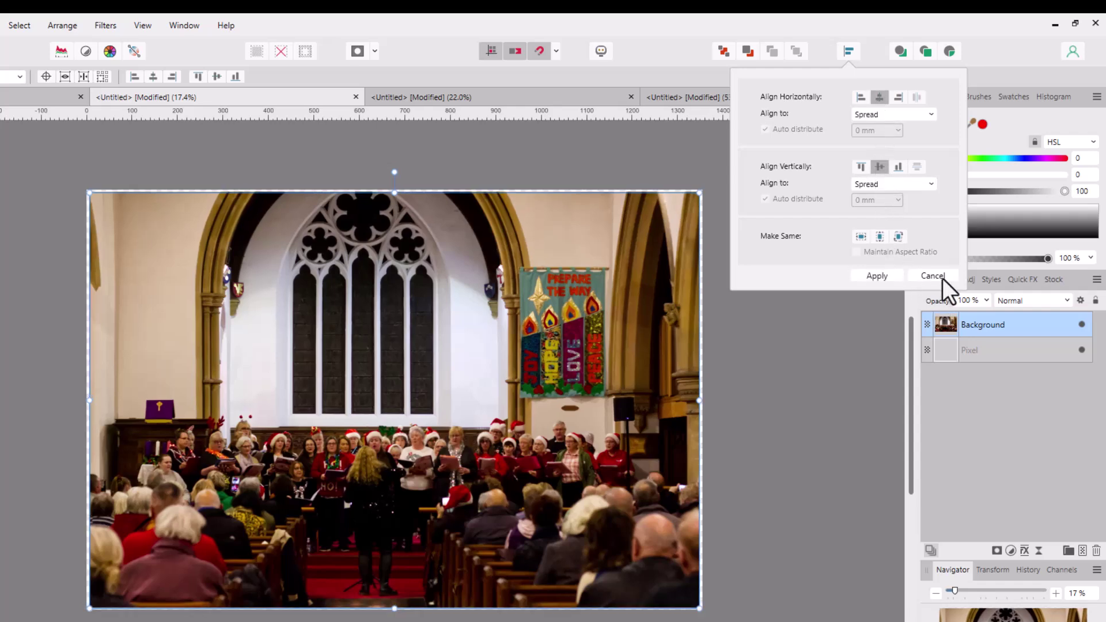
click(941, 275)
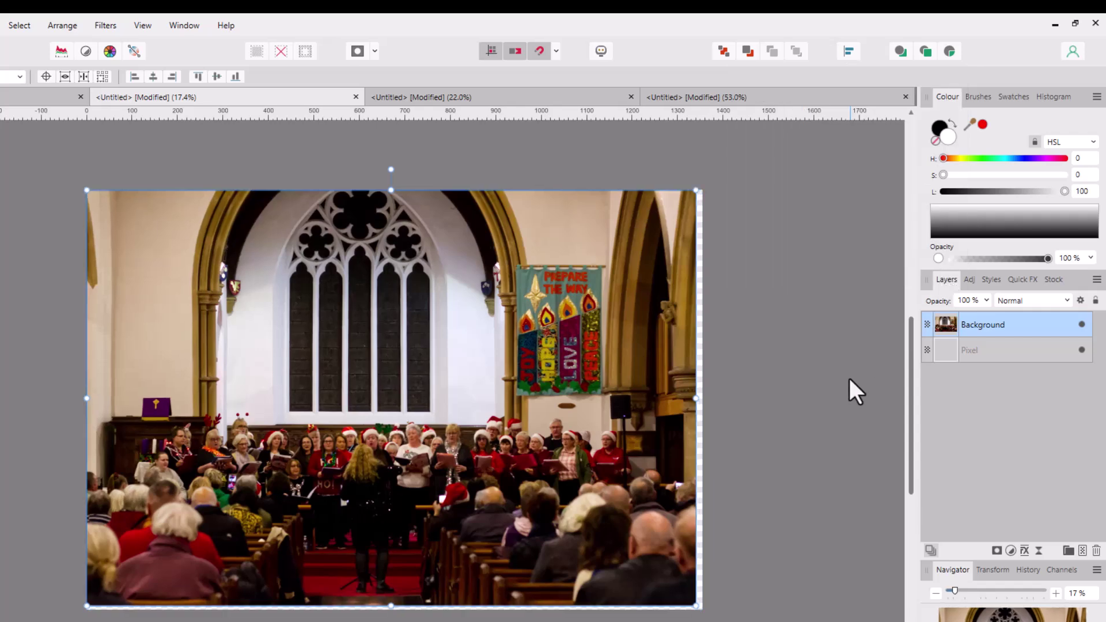
click(850, 51)
click(880, 98)
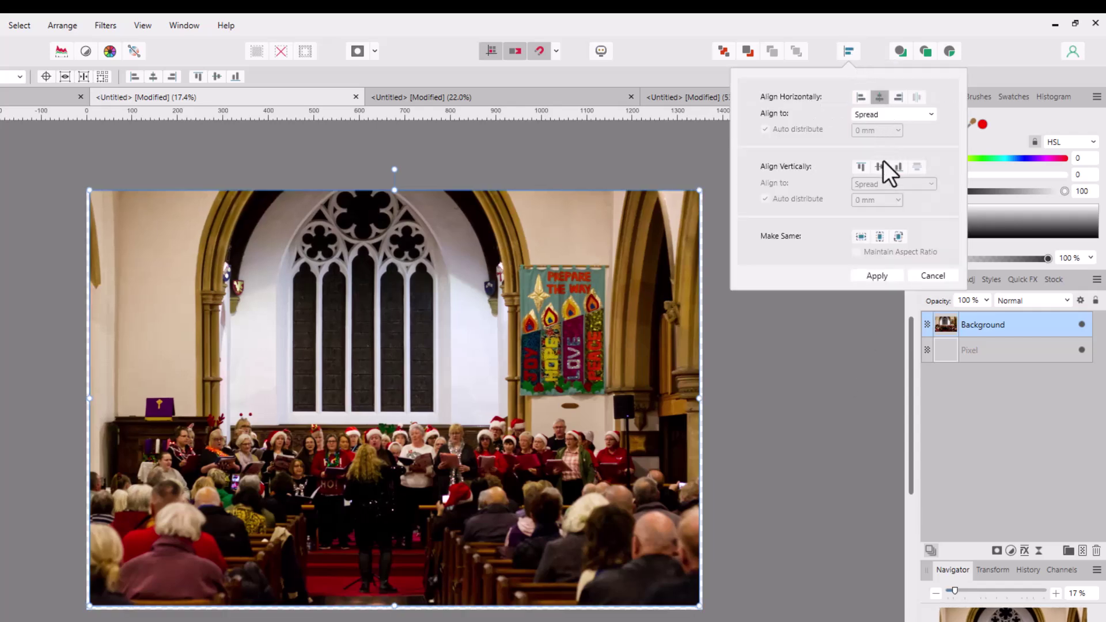
click(880, 167)
click(878, 278)
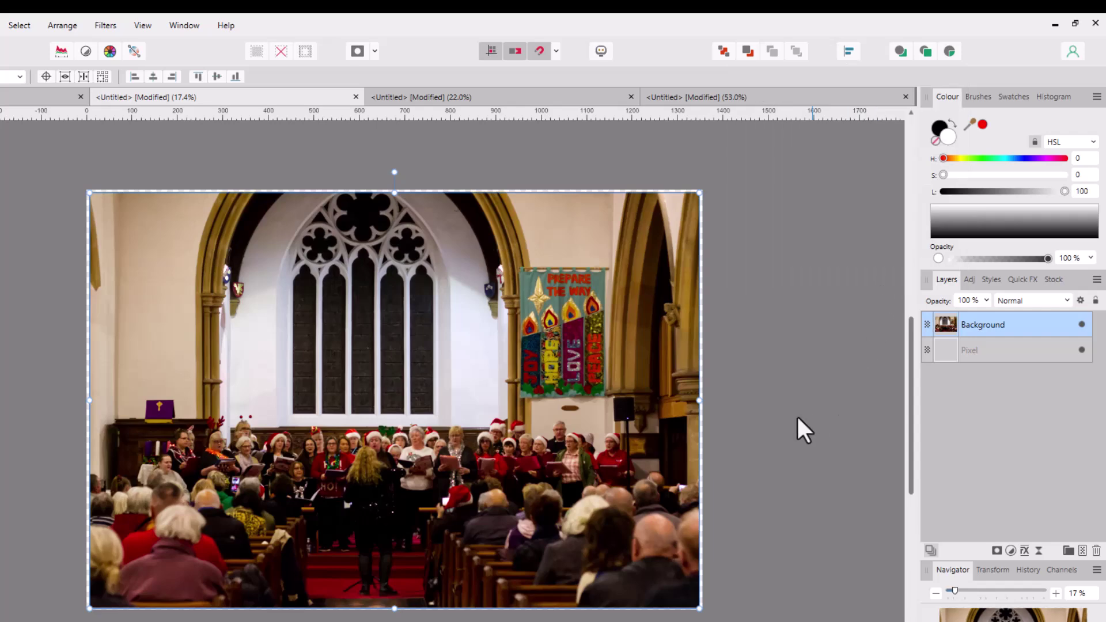
click(790, 423)
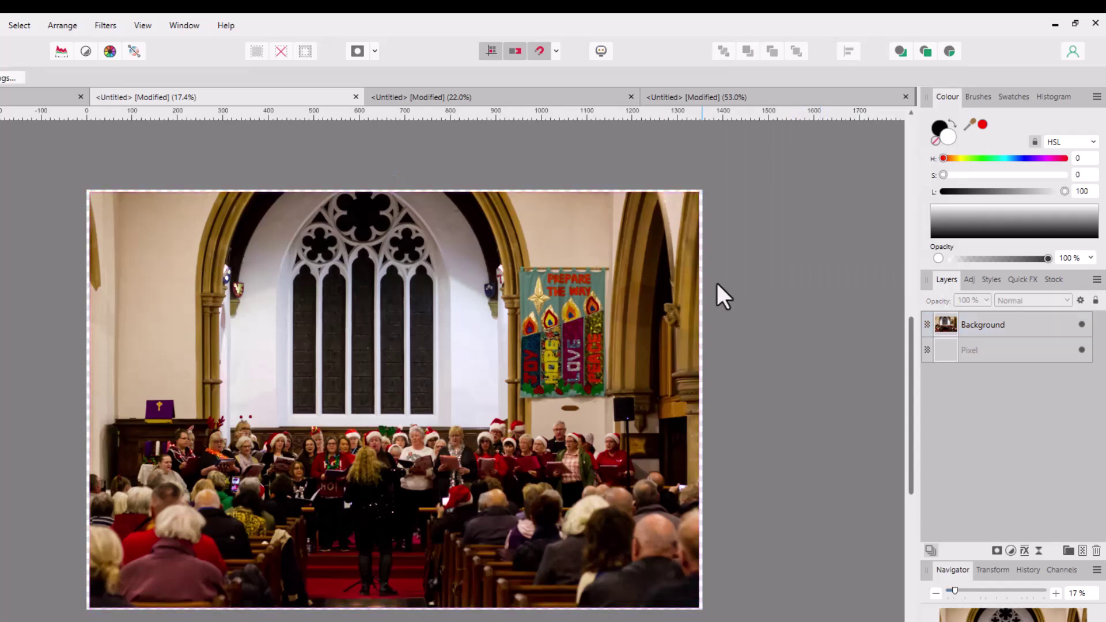
Step: Flood-fill the empty Pixel layer beneath the church photo with black to form a border
click(956, 353)
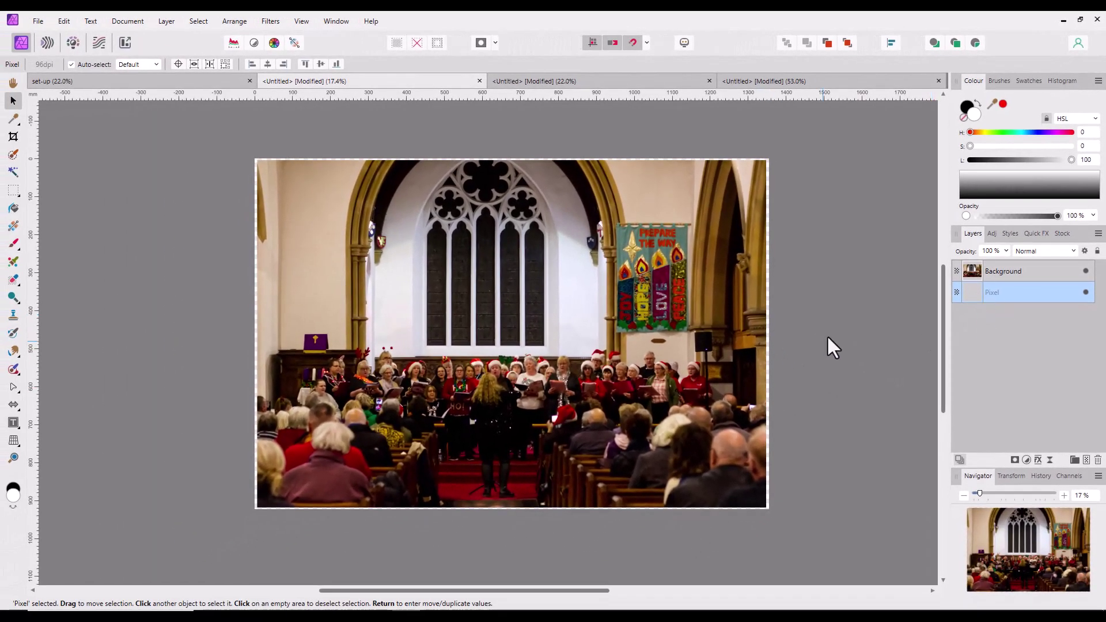
click(14, 208)
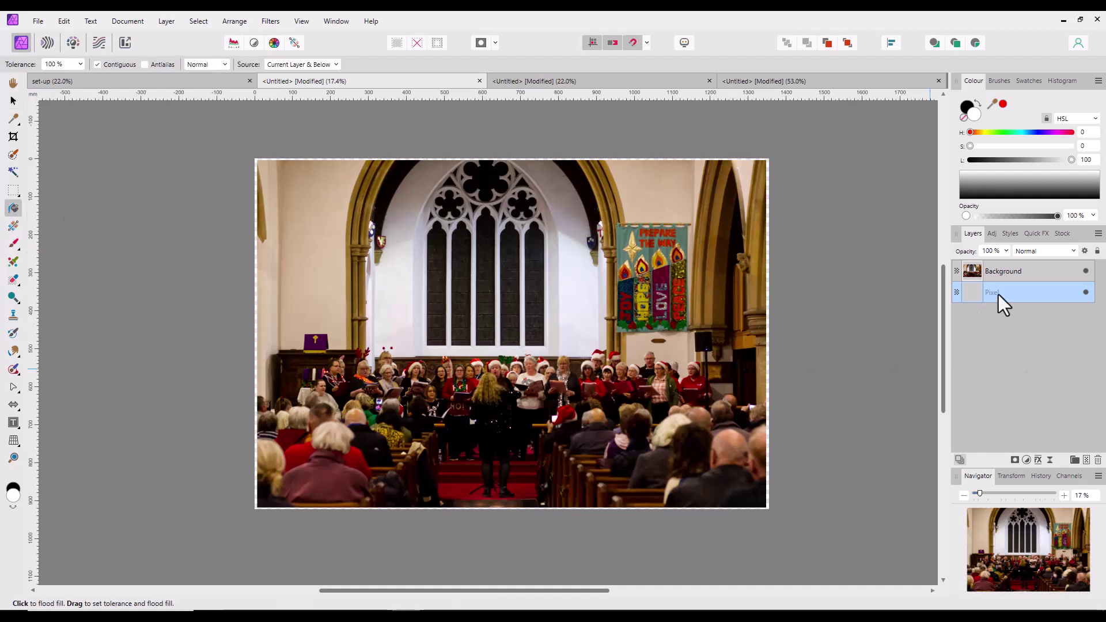
click(967, 107)
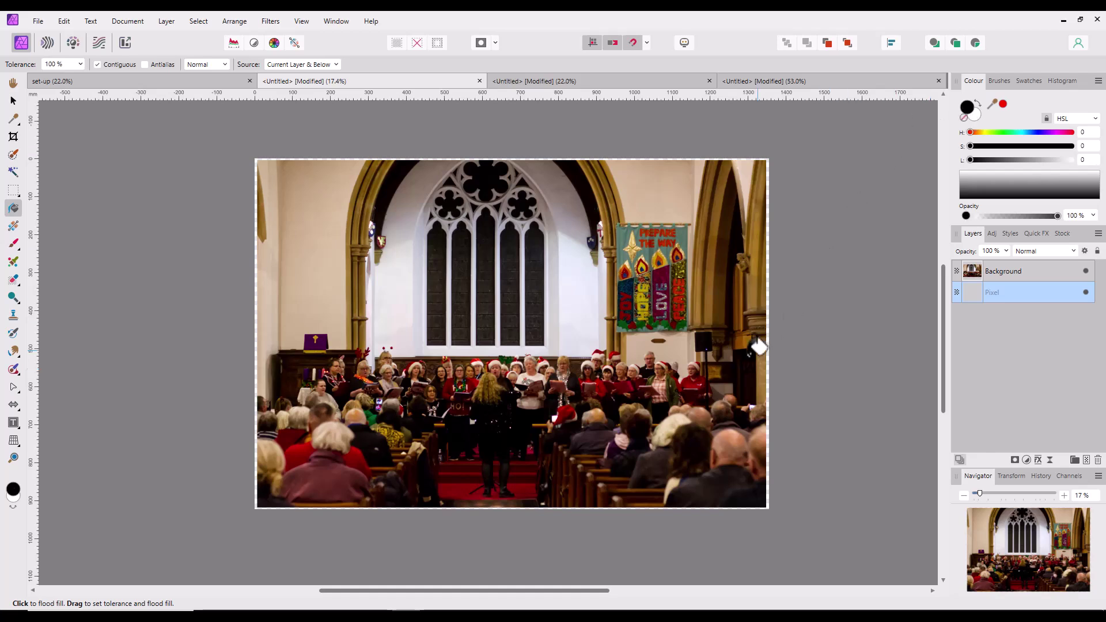
click(828, 363)
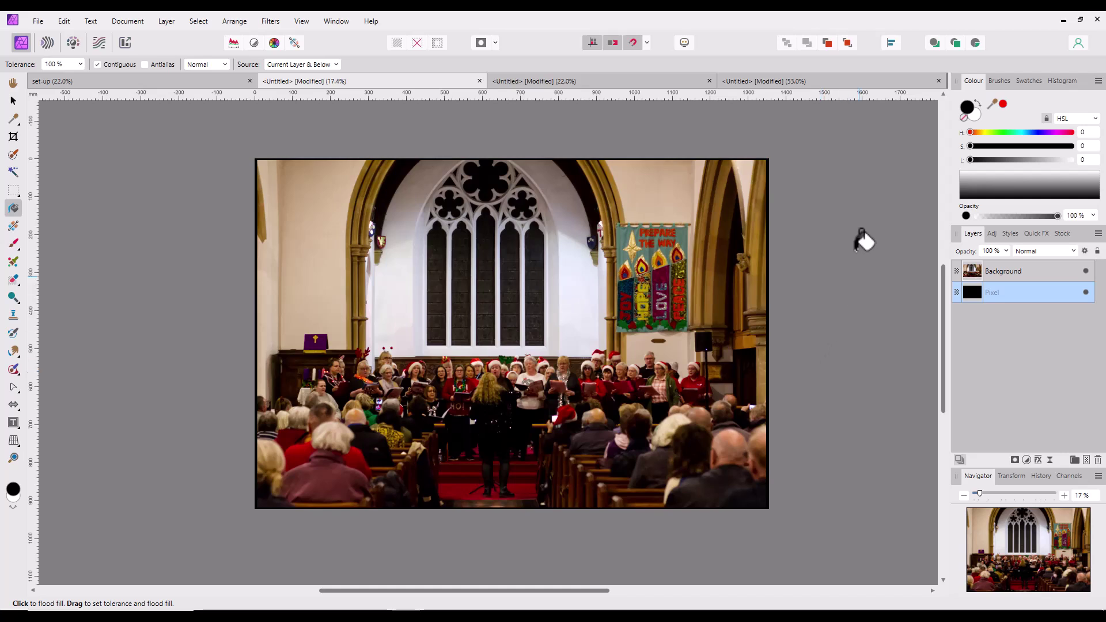
Step: Refill the church photo's border in blue-violet 7366EE, then switch to the choir photo document
double_click(968, 108)
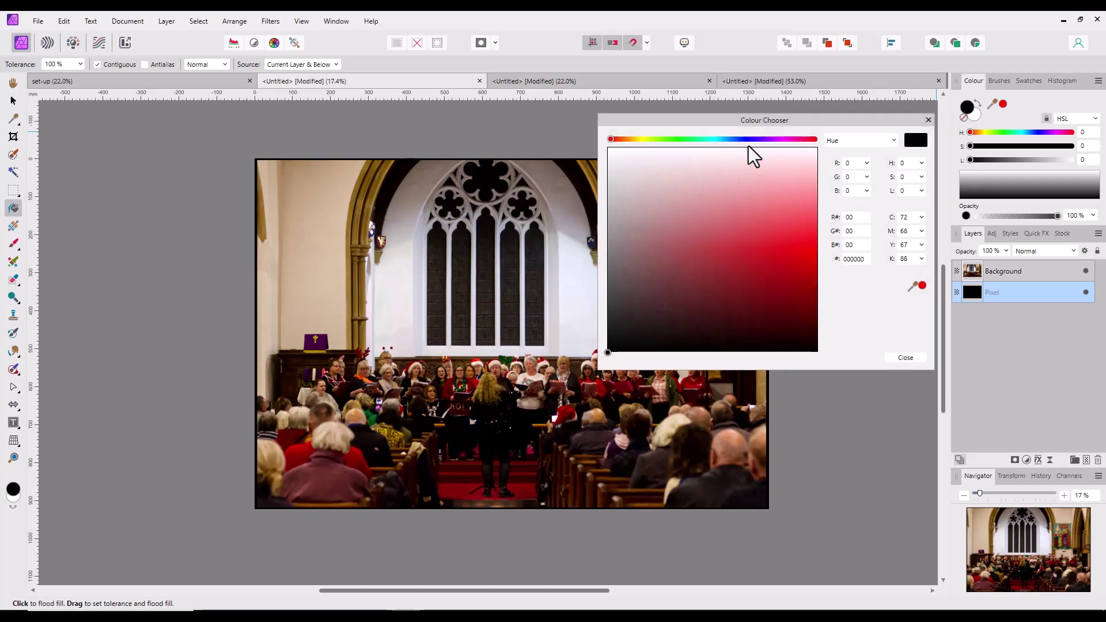
click(750, 140)
click(777, 216)
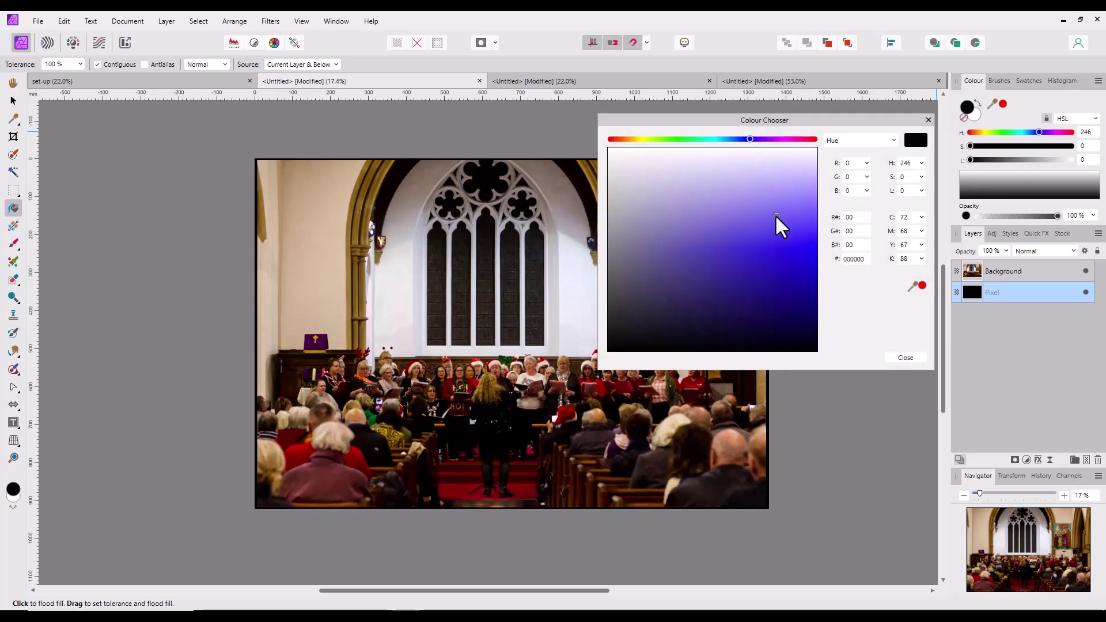
click(906, 358)
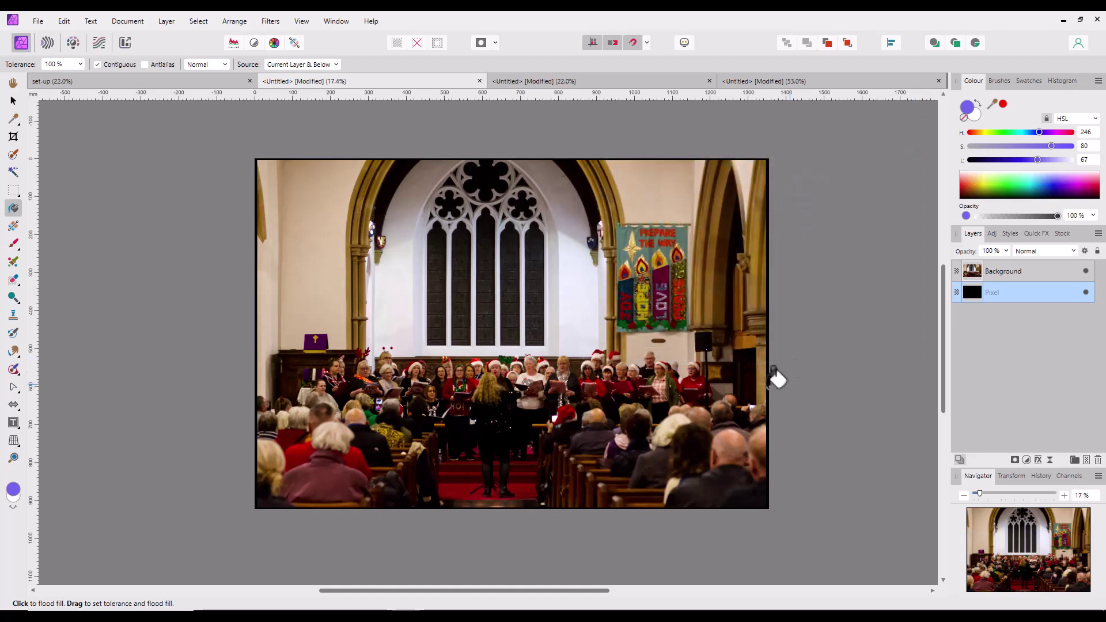
click(846, 381)
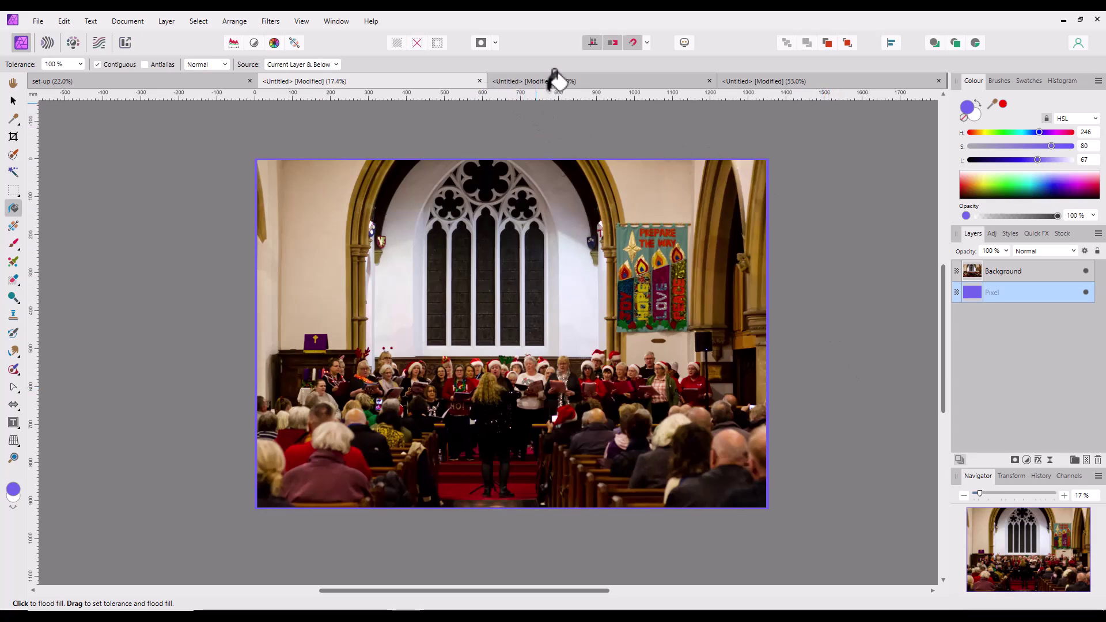
click(587, 82)
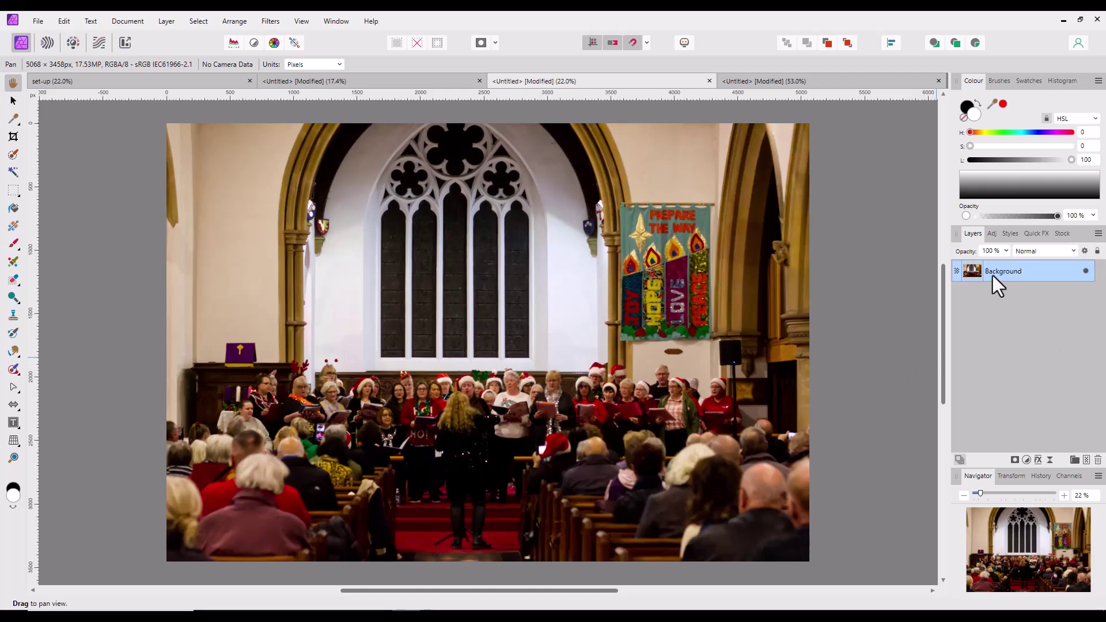
Step: Insert an empty Pixel layer behind the choir photo's Background layer, then reselect Background
click(14, 100)
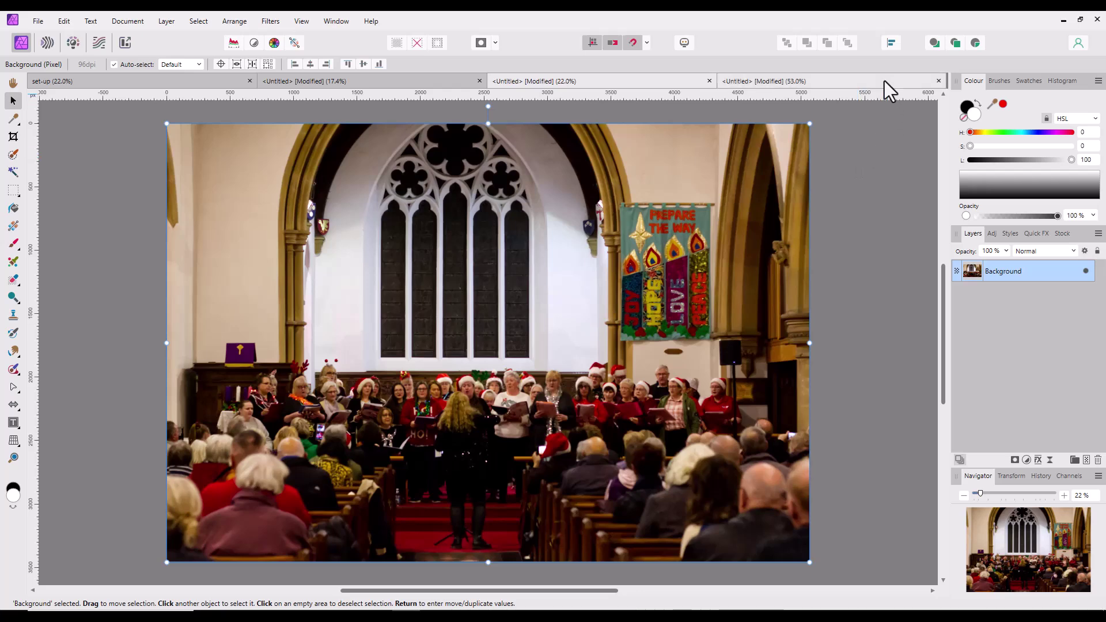
click(892, 43)
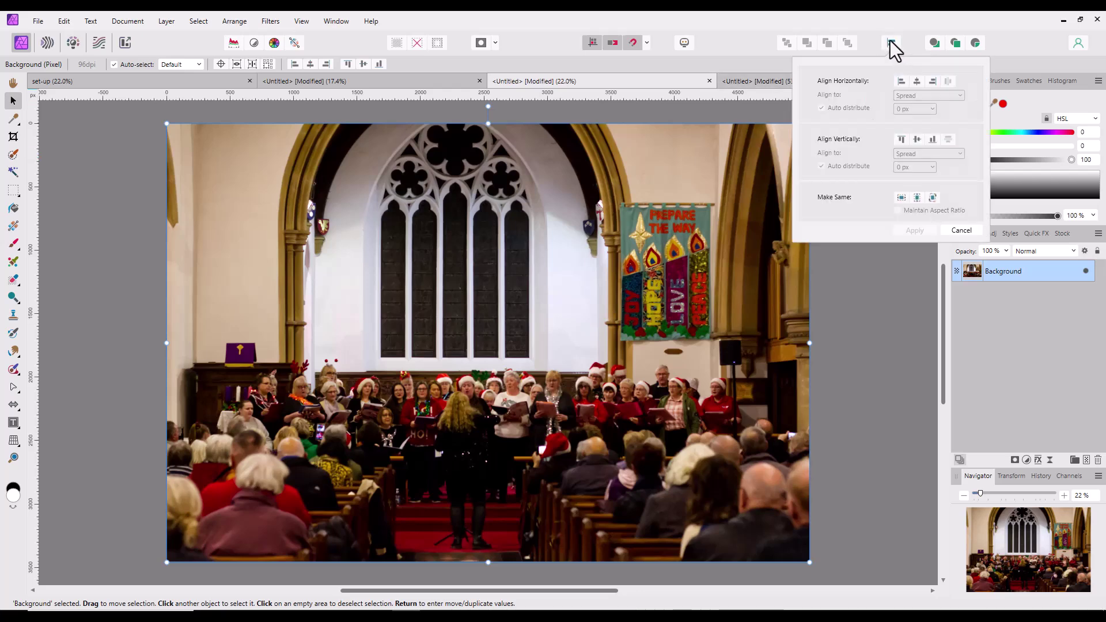
click(900, 45)
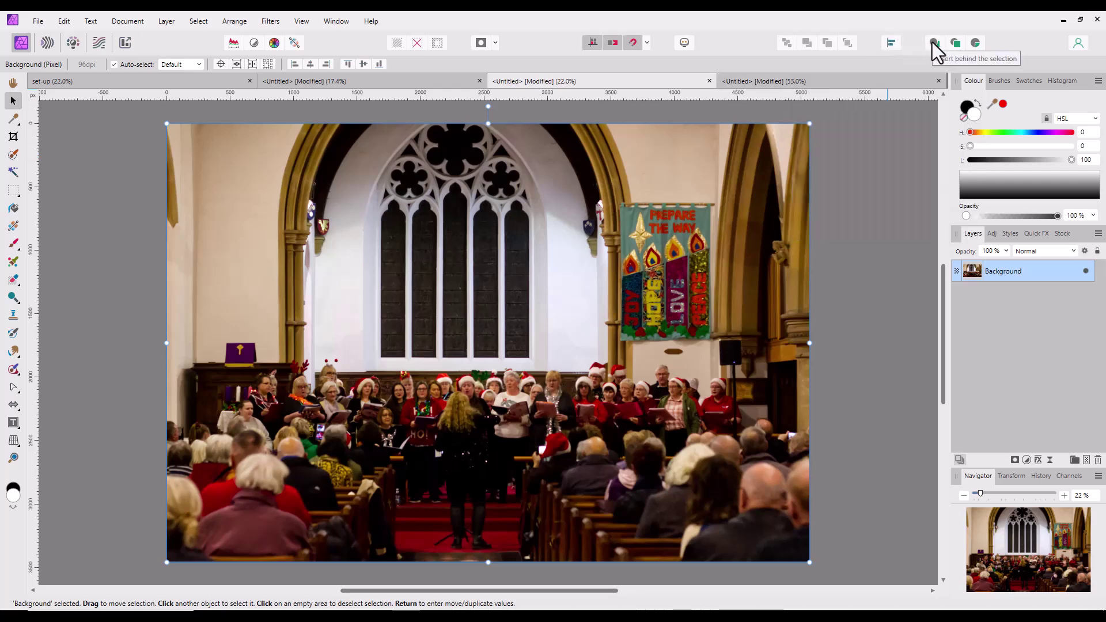
click(934, 43)
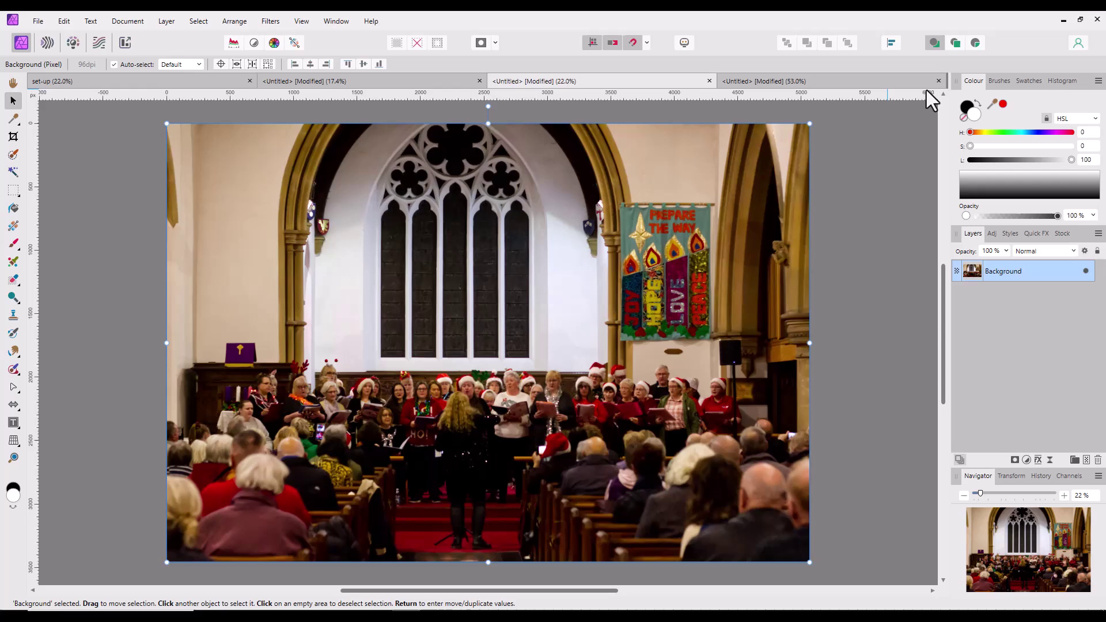
click(1086, 460)
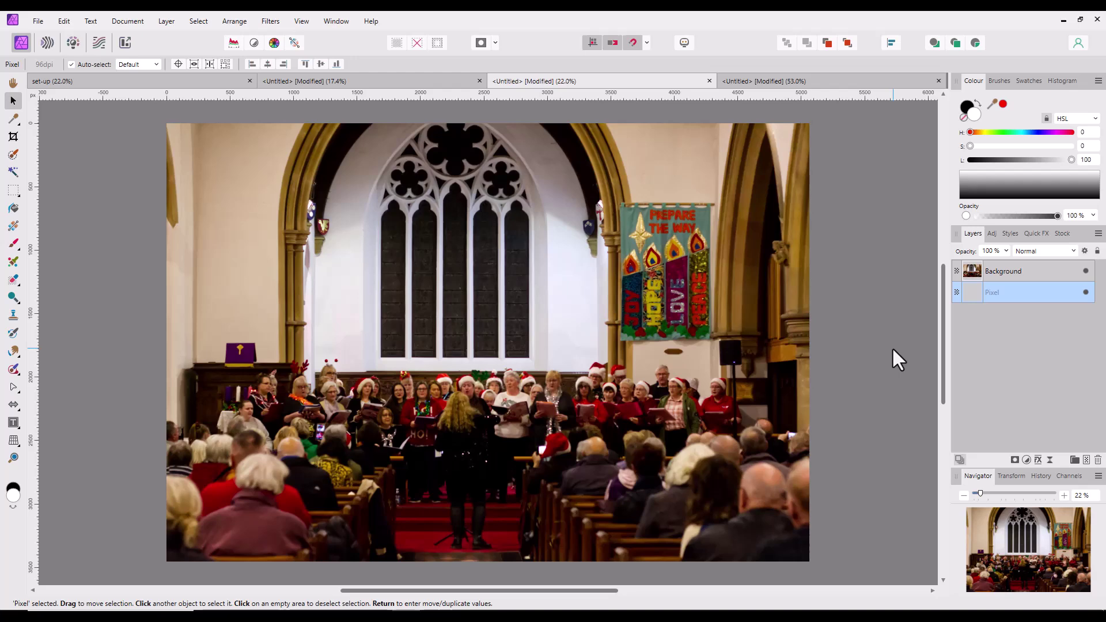
click(1042, 282)
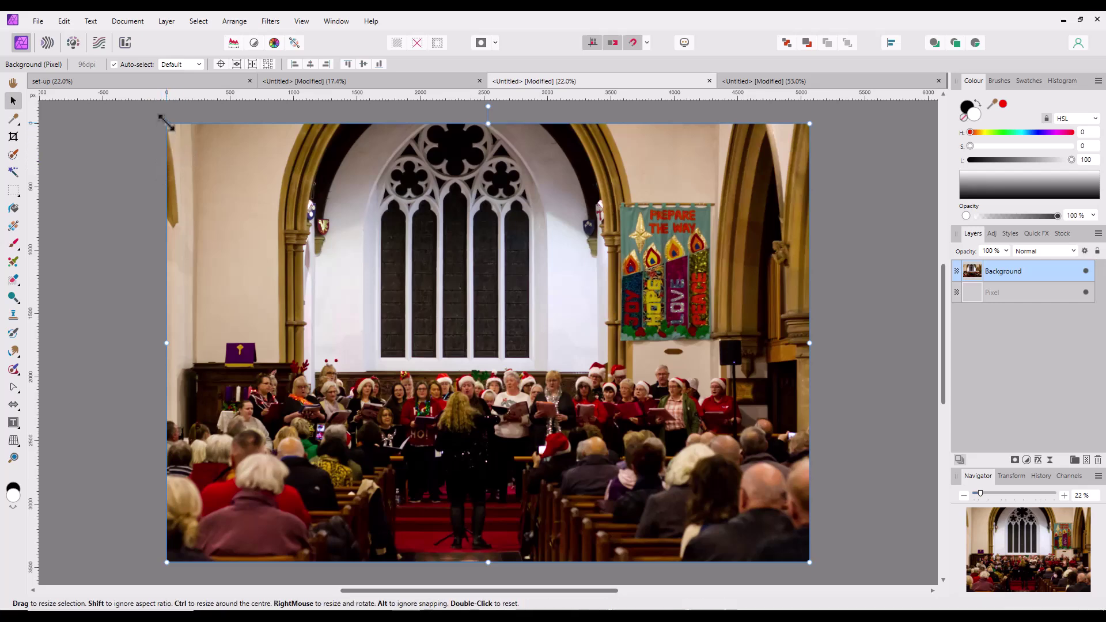
Step: Shrink the choir photo slightly and fill the gap around it with black, then open the set-up document
drag(160, 116, 168, 123)
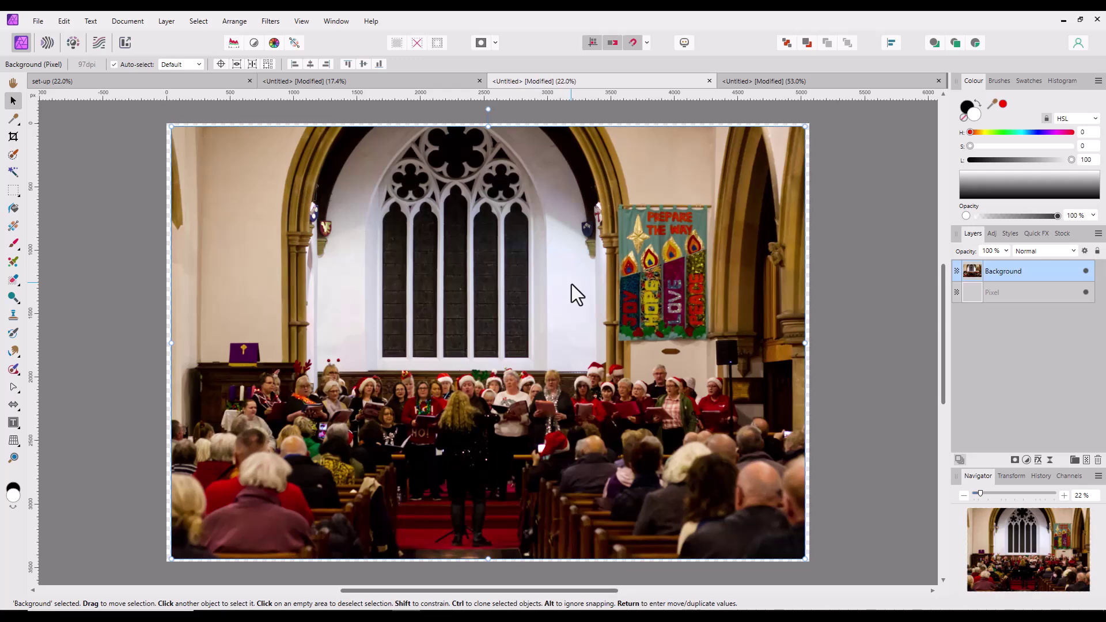
click(14, 208)
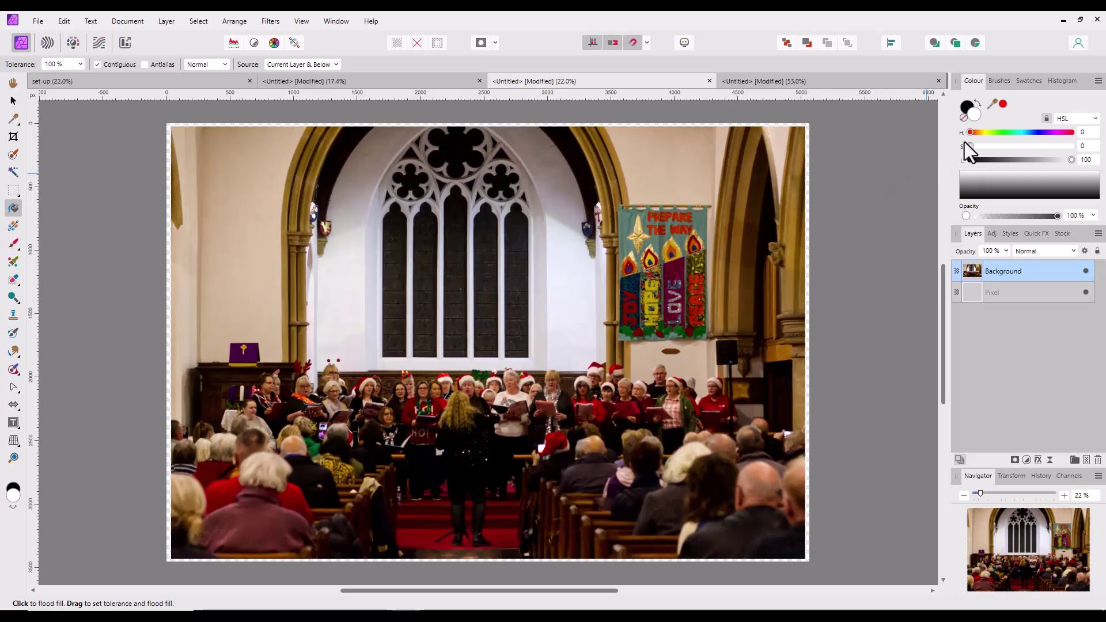
click(968, 110)
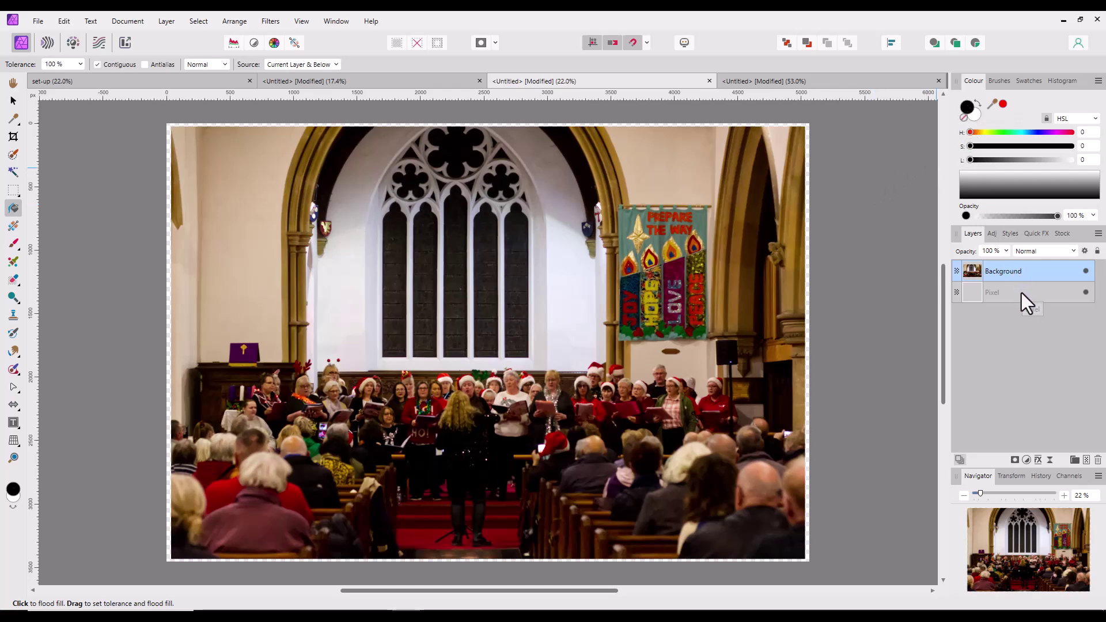
click(1021, 292)
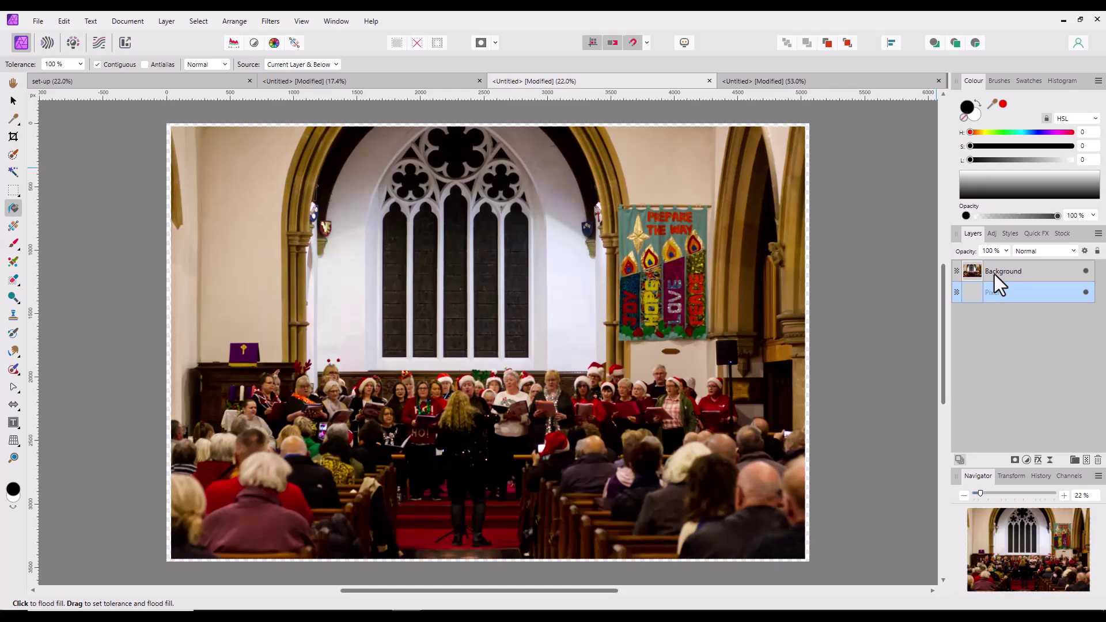
click(868, 251)
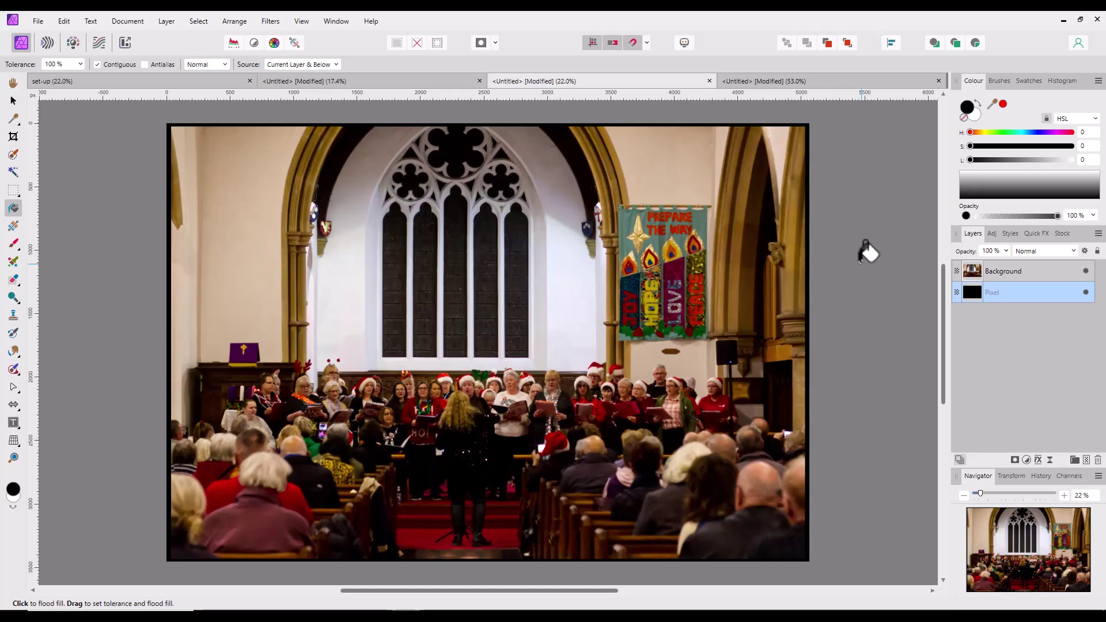
click(212, 82)
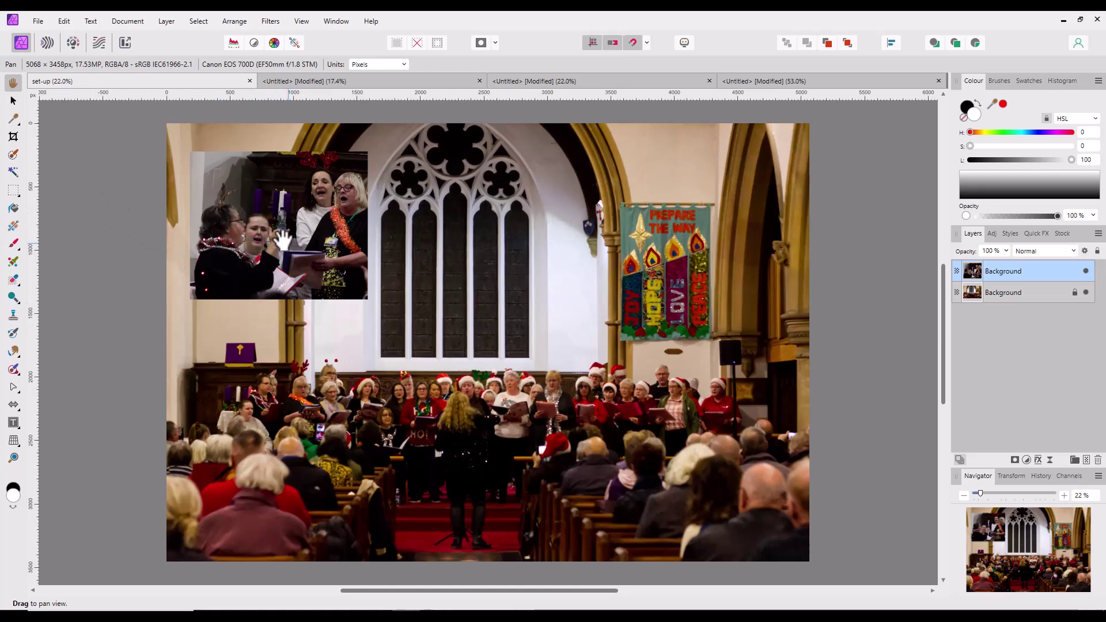
Step: Add an 18.1 px yellow (F7FF00) Outline effect to the locked Background church photo layer
click(13, 100)
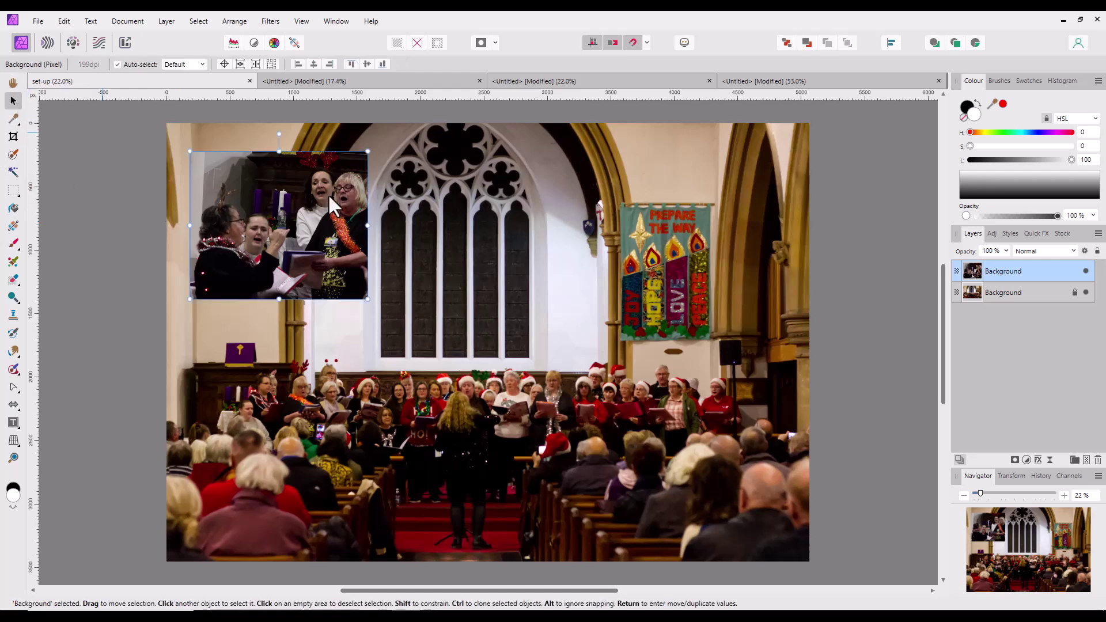
click(1007, 293)
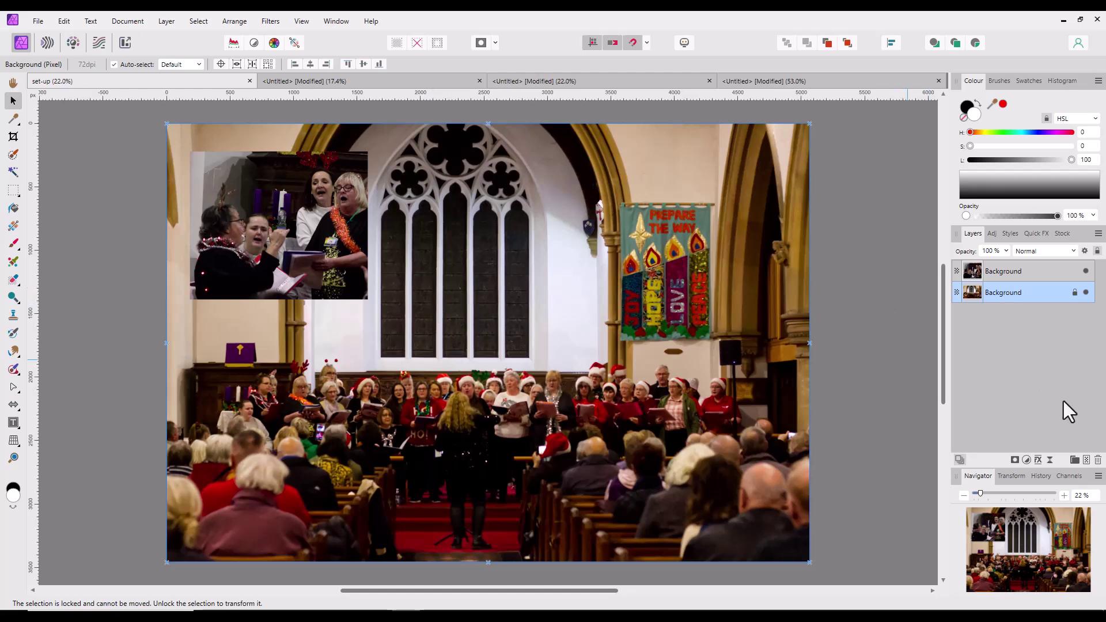
click(1039, 460)
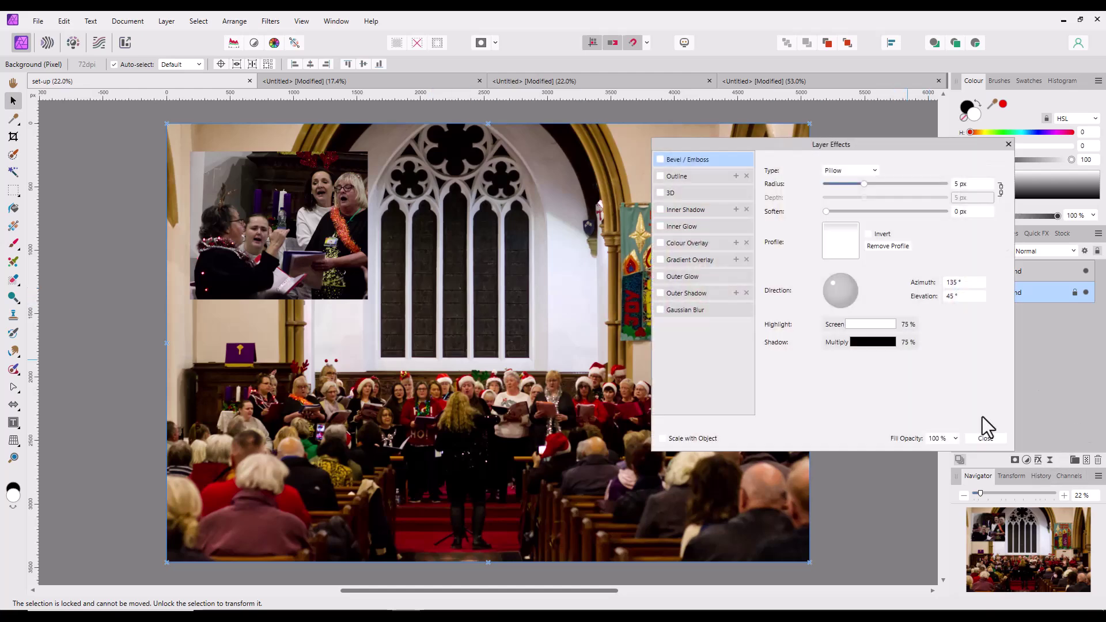
click(687, 178)
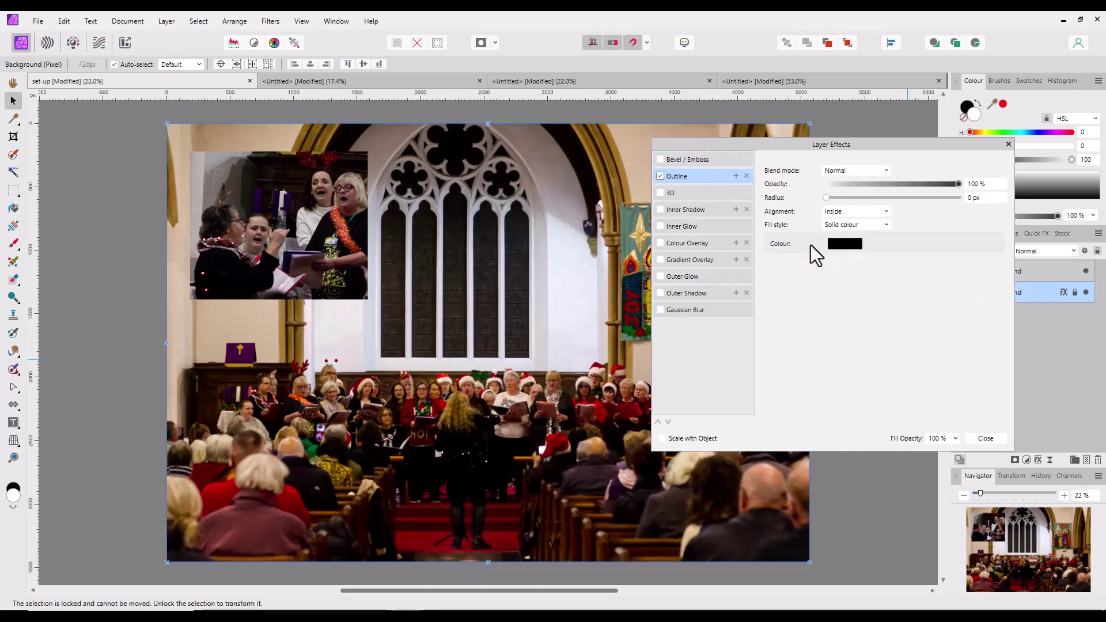
drag(797, 146, 848, 144)
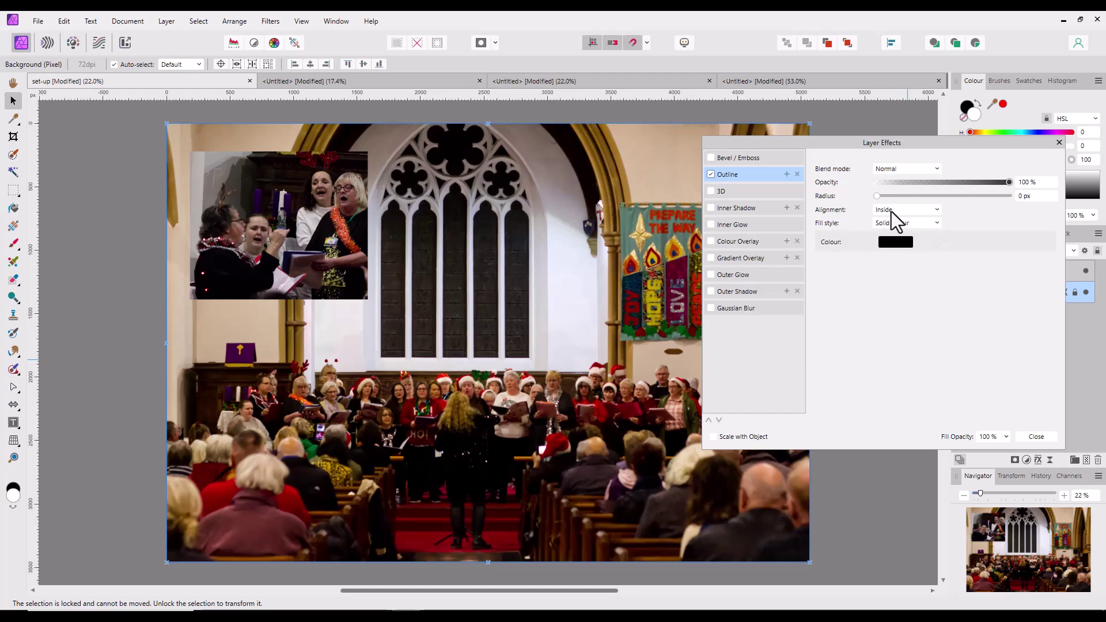
drag(877, 197, 949, 202)
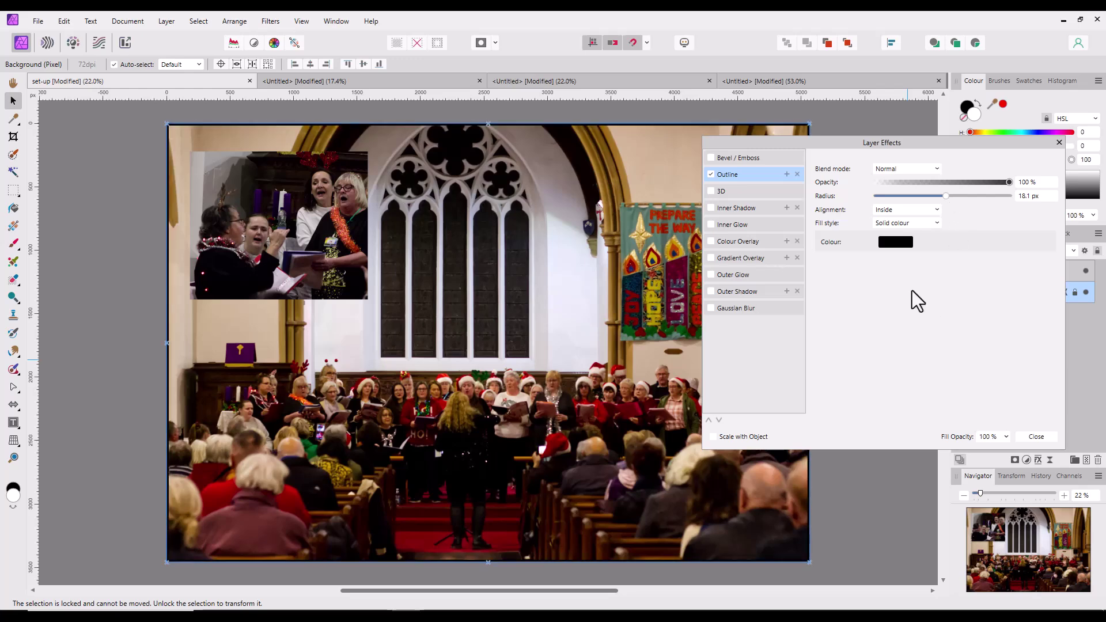
click(901, 245)
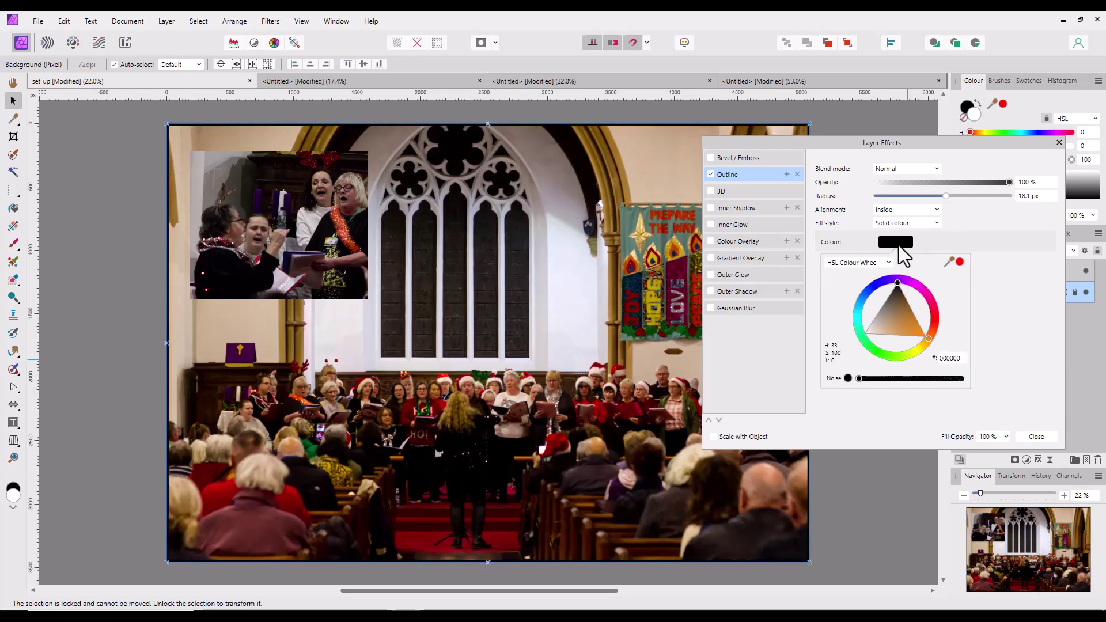
click(916, 360)
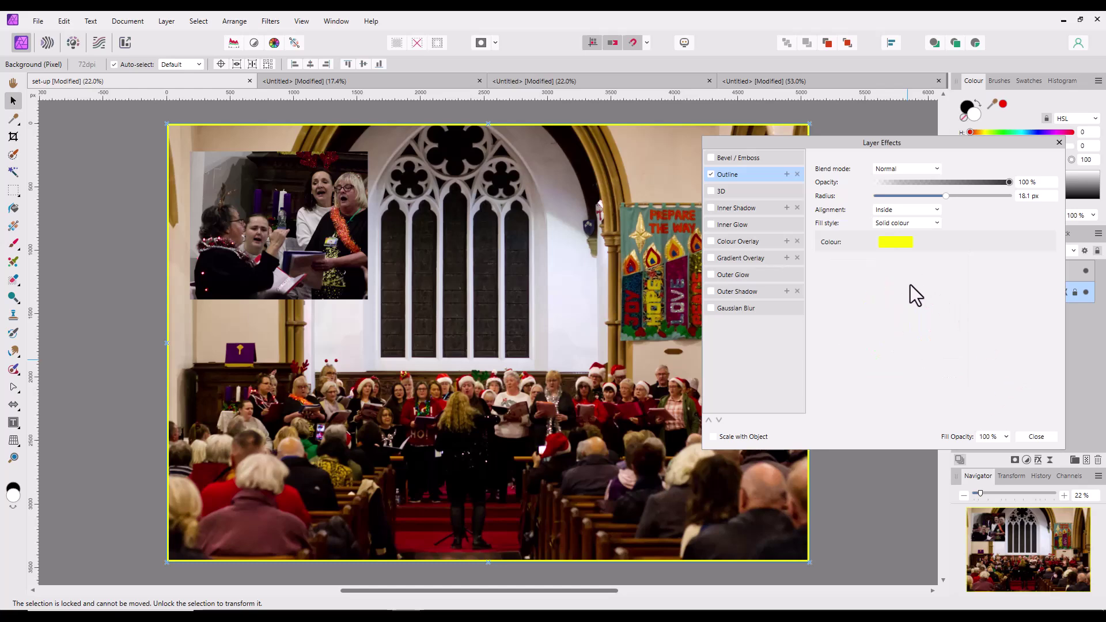
click(1036, 438)
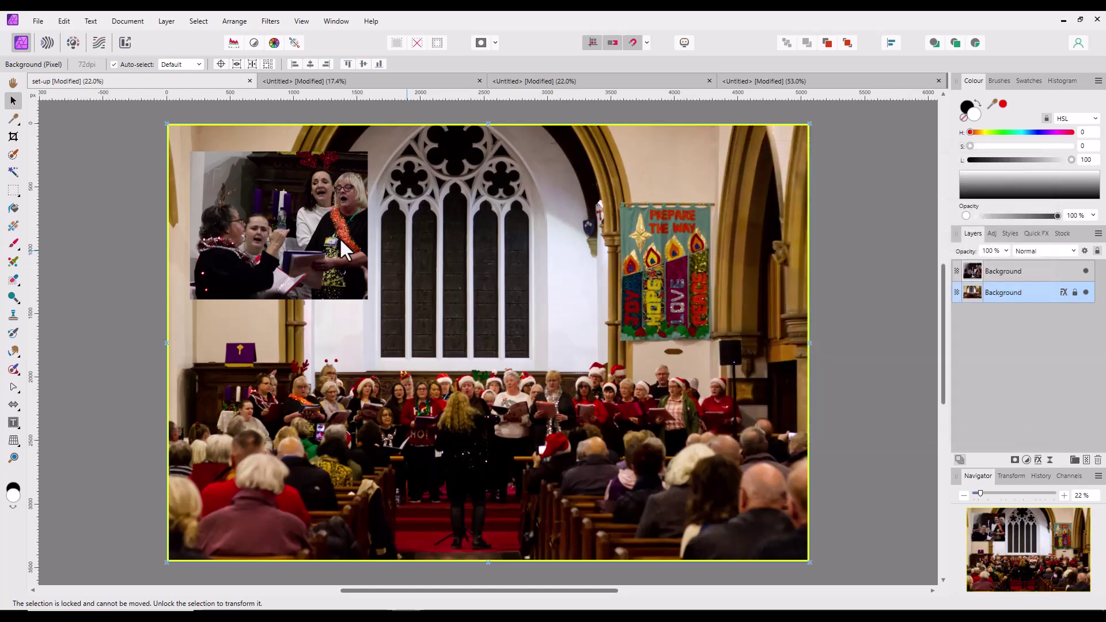
click(296, 223)
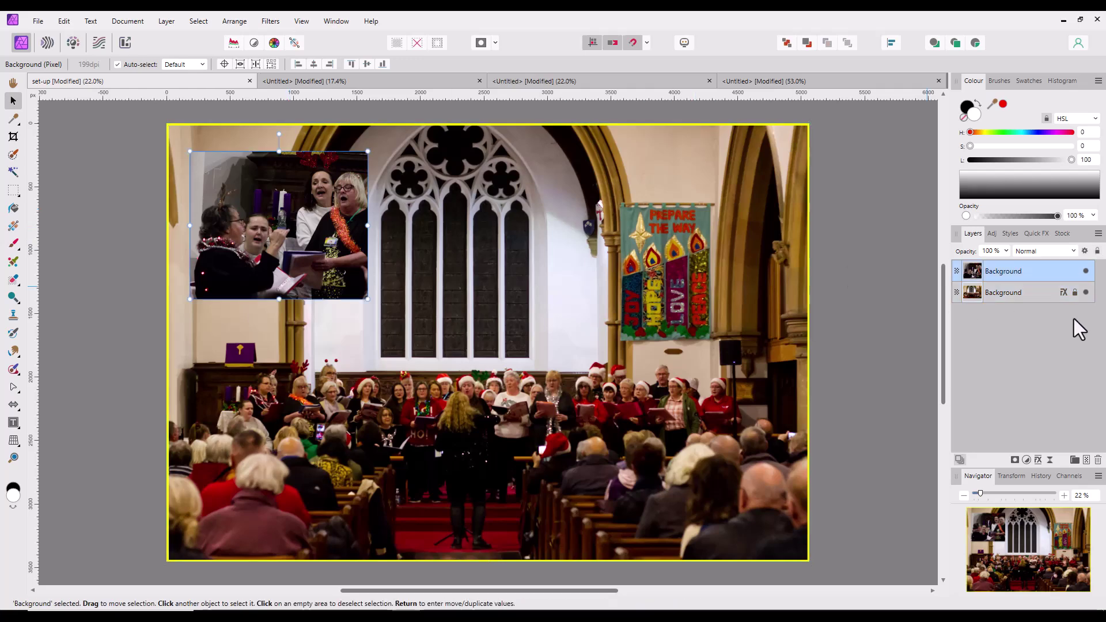
Step: Enable a 23.8 px Outline effect on the inset singers photo
click(1039, 460)
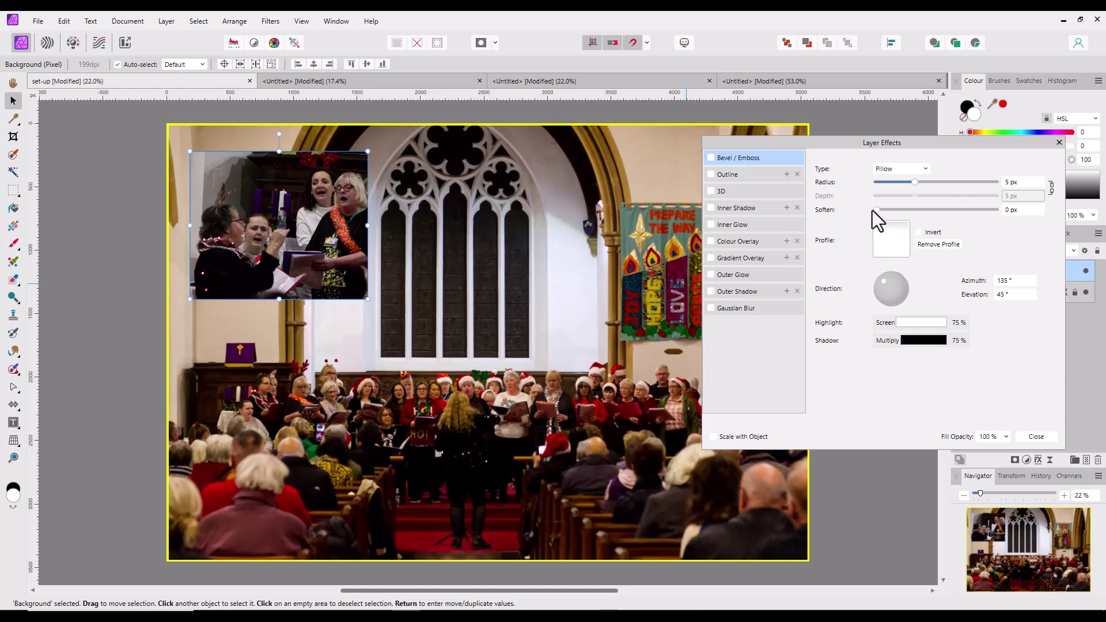
click(752, 176)
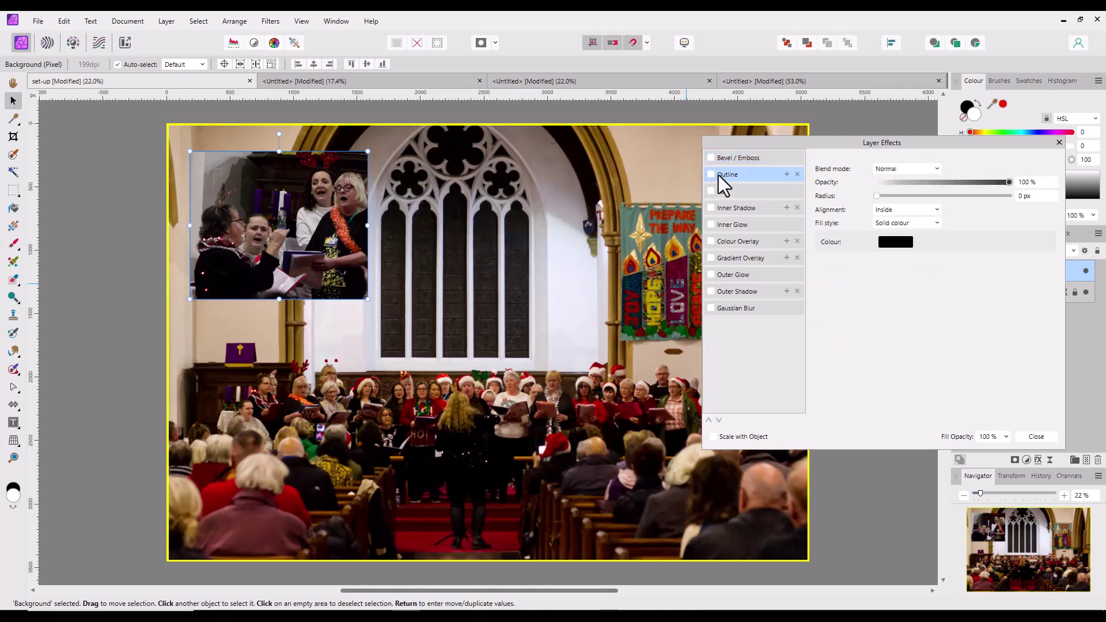
click(712, 175)
drag(877, 196, 955, 197)
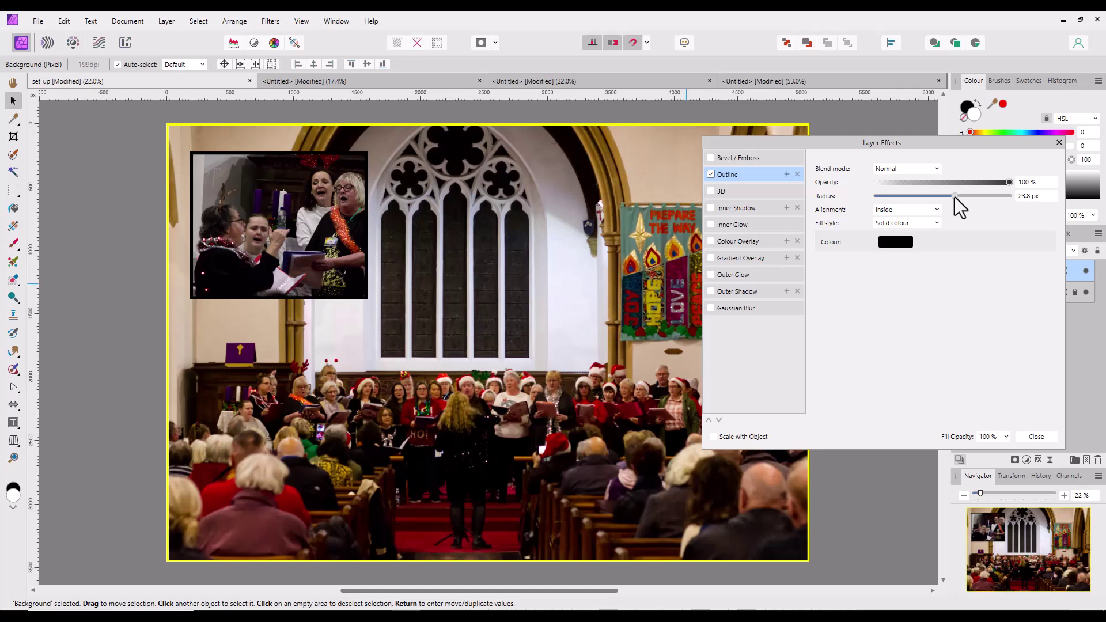
Step: Colour the inset's outline golden brown 8D5D08, sampled from the church arch
click(890, 244)
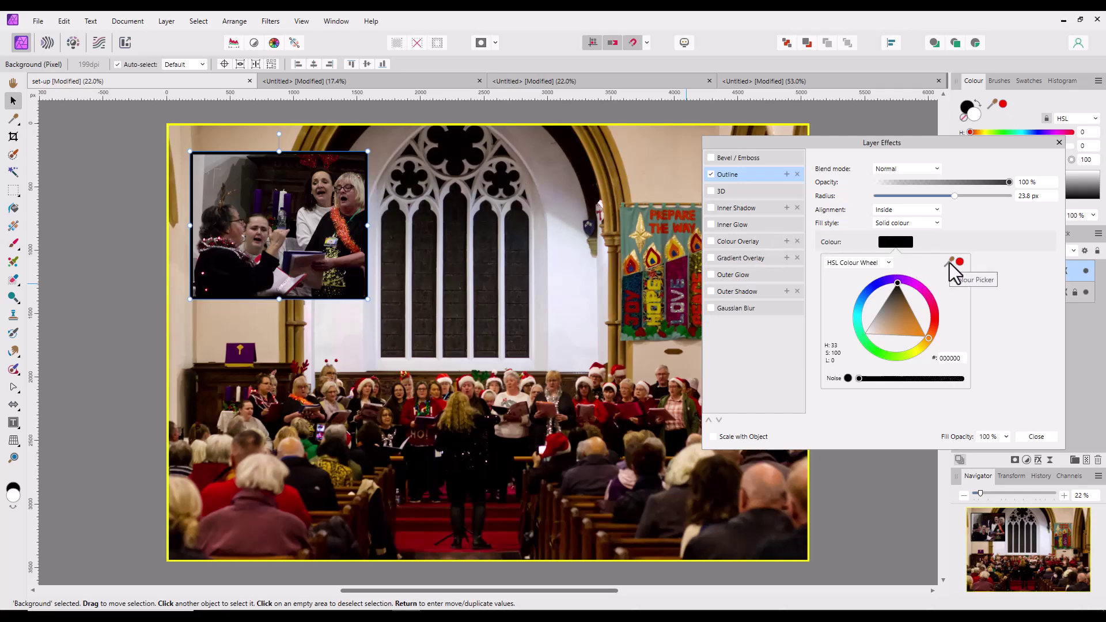
drag(952, 270, 830, 260)
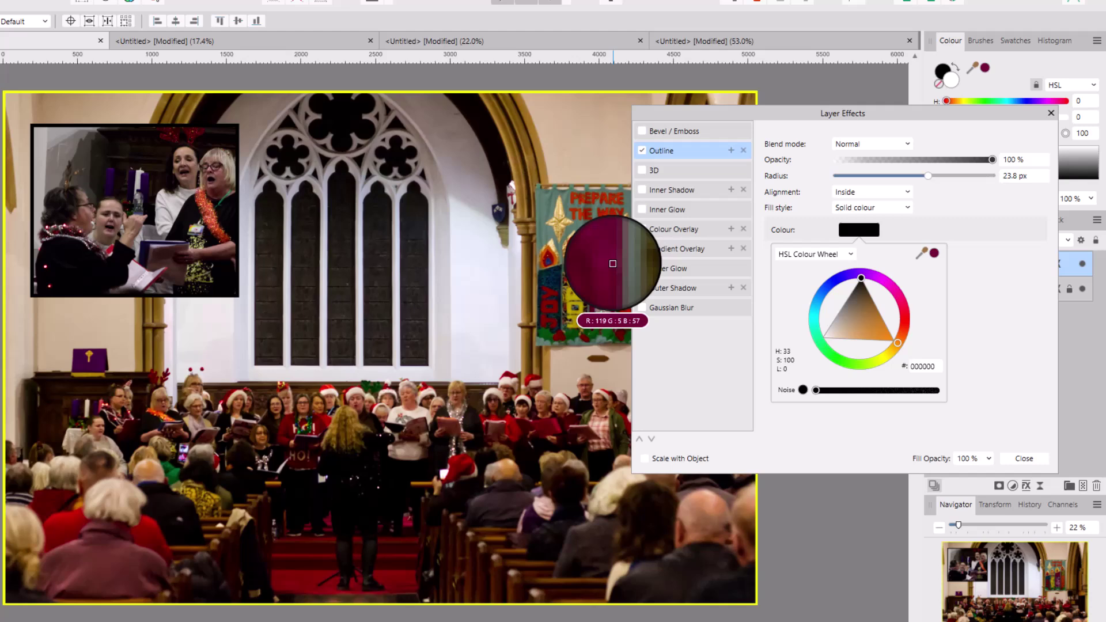
drag(613, 264, 517, 173)
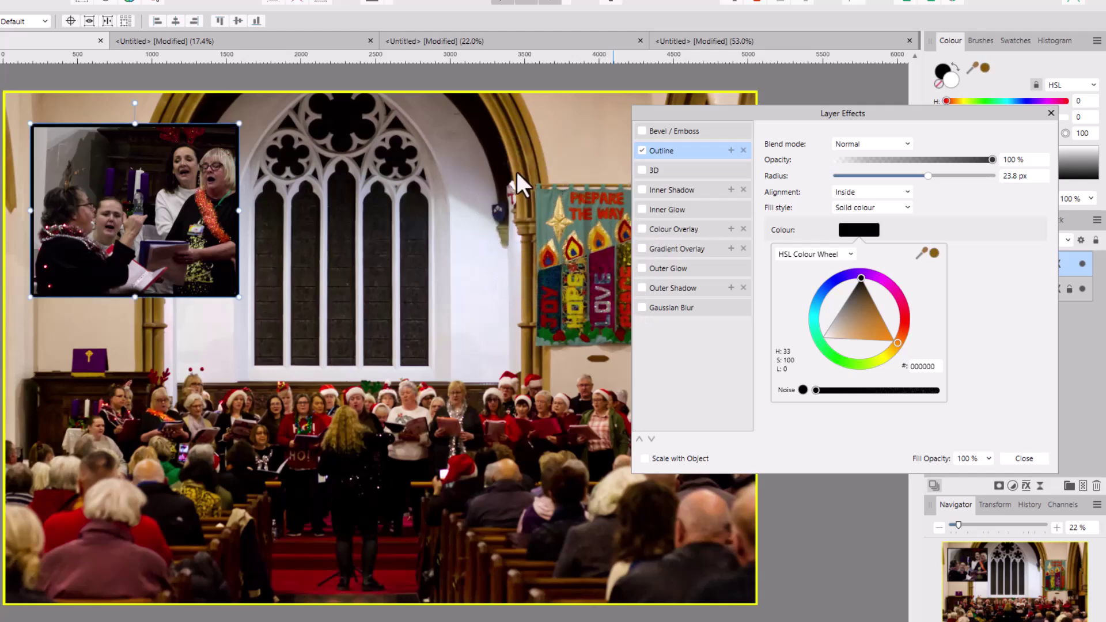
click(933, 252)
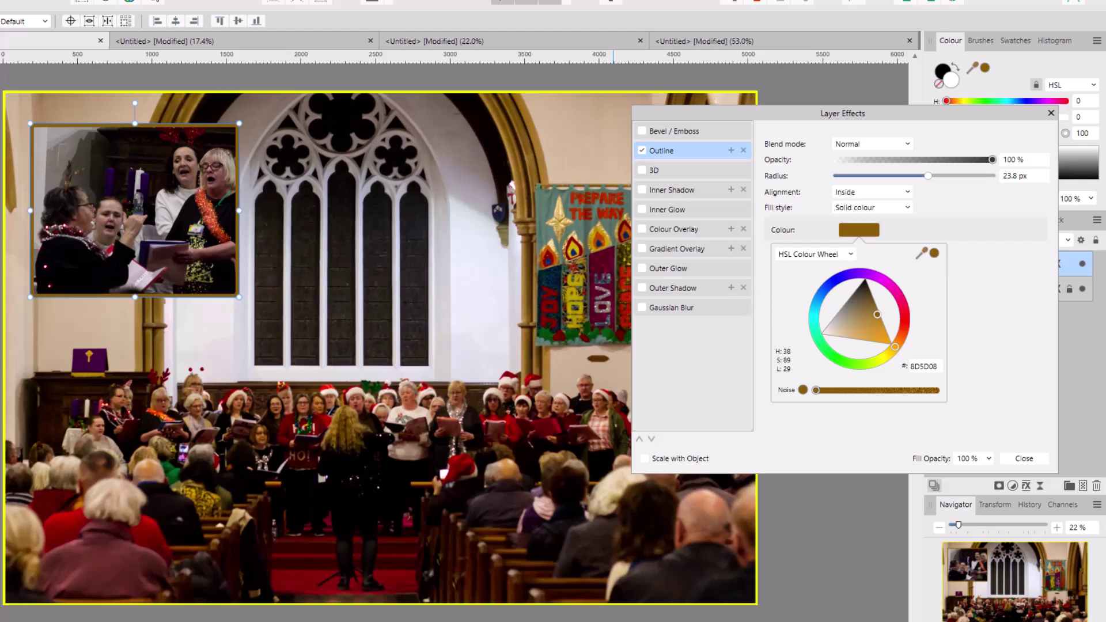
key(ctrl+d)
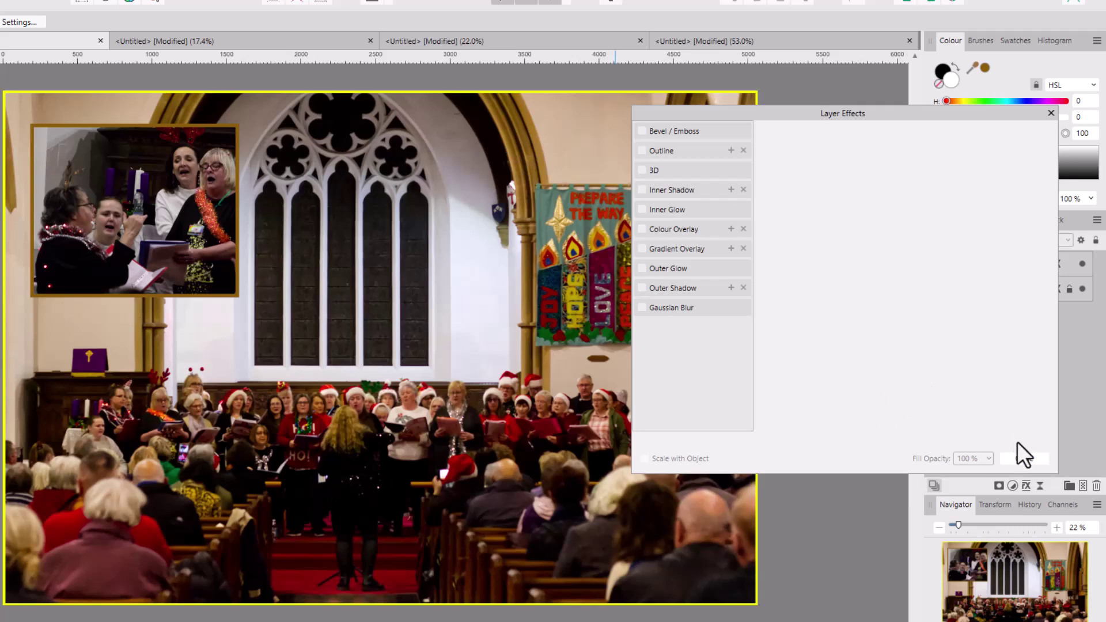
click(1028, 459)
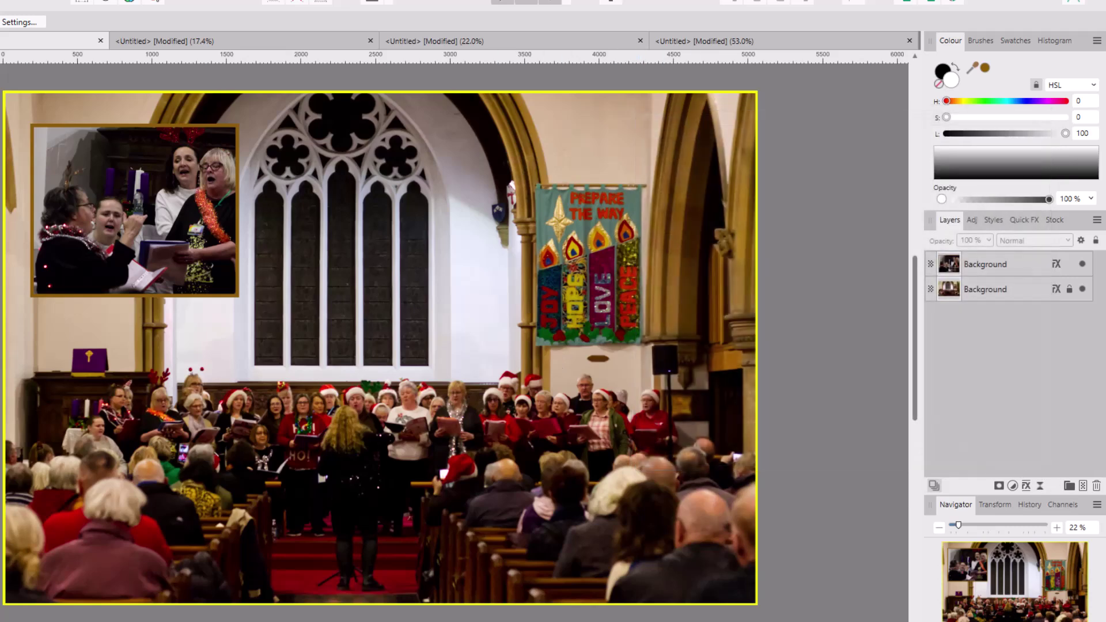